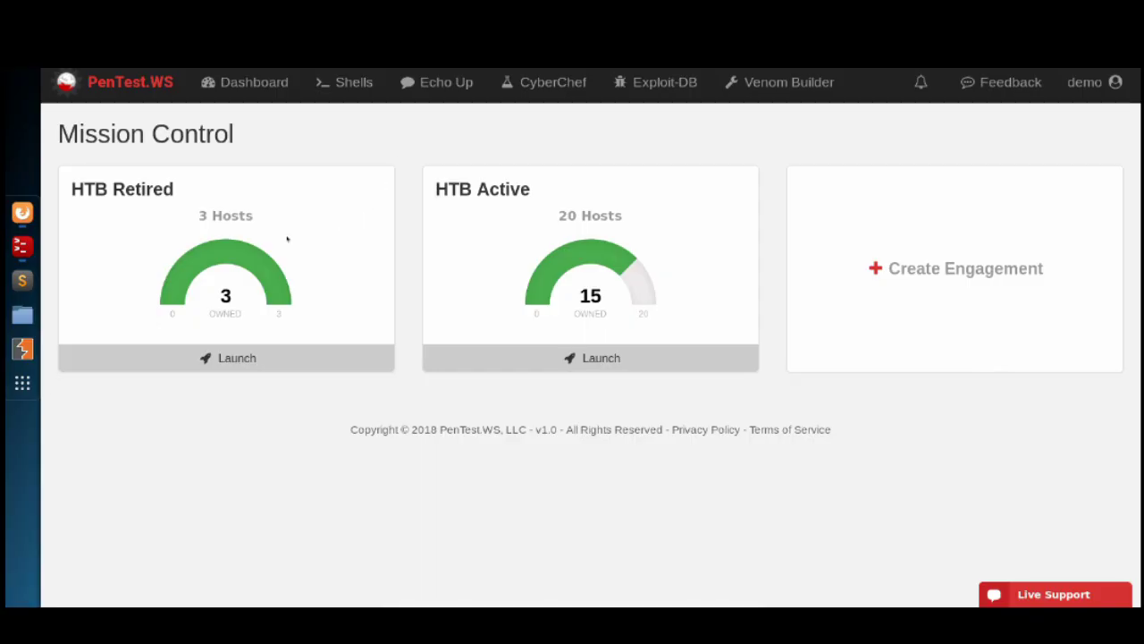
- Open the HTB Retired engagement and show Falafel 10.10.10.73's port 80 http page
left_click(221, 358)
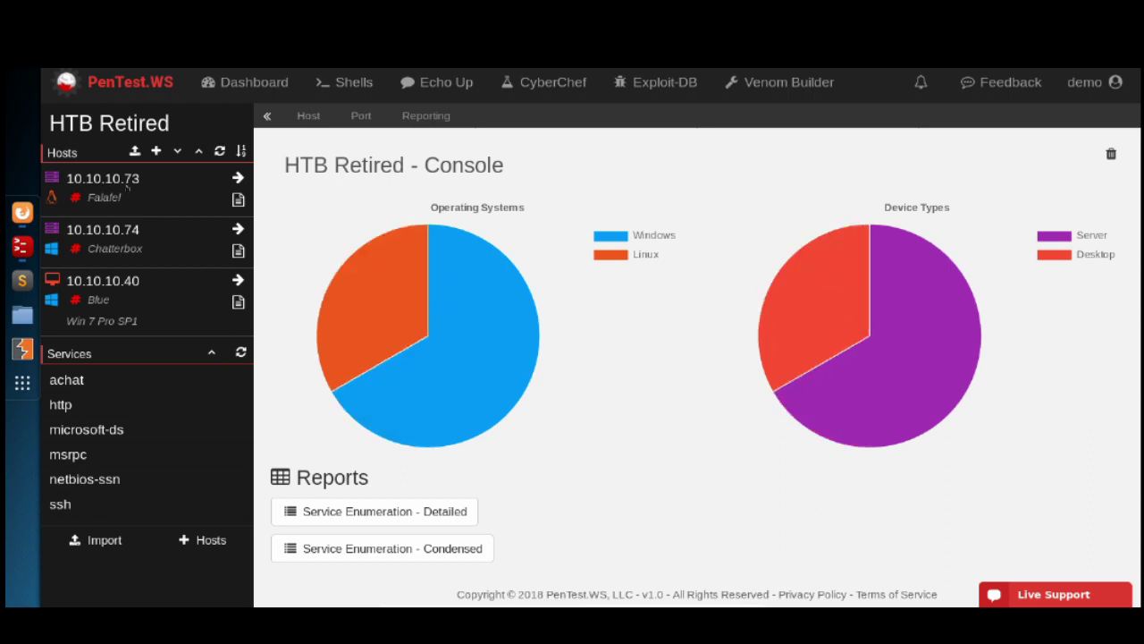
left_click(127, 184)
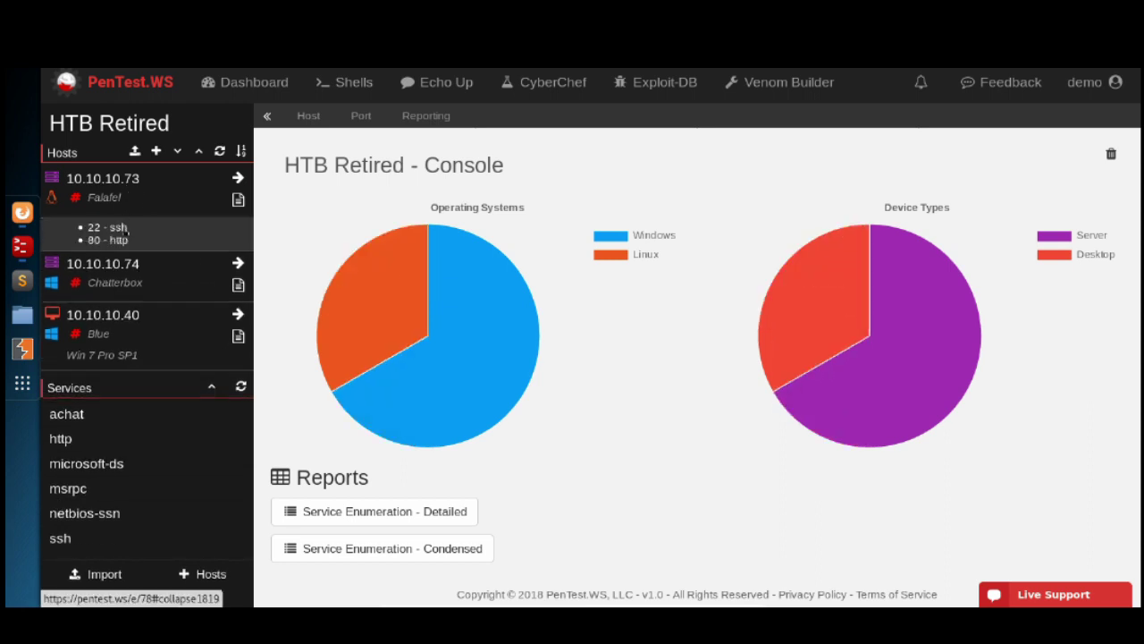
left_click(114, 241)
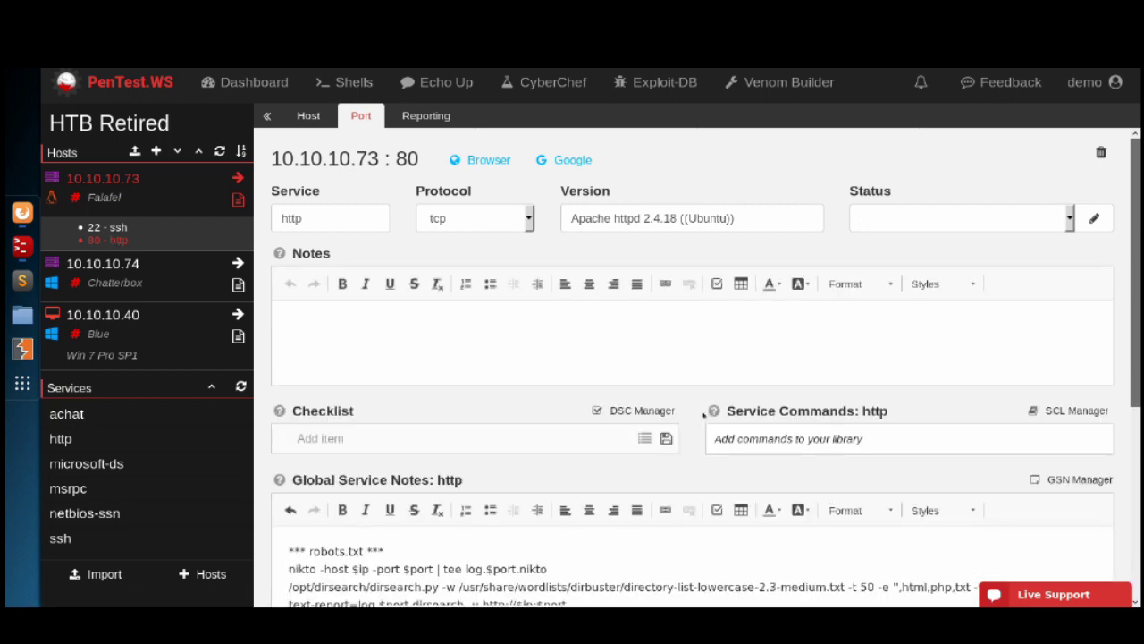
- Copy the export ip=10.10.10.73 port=80 line from the page
scroll(702, 414, "down", 2)
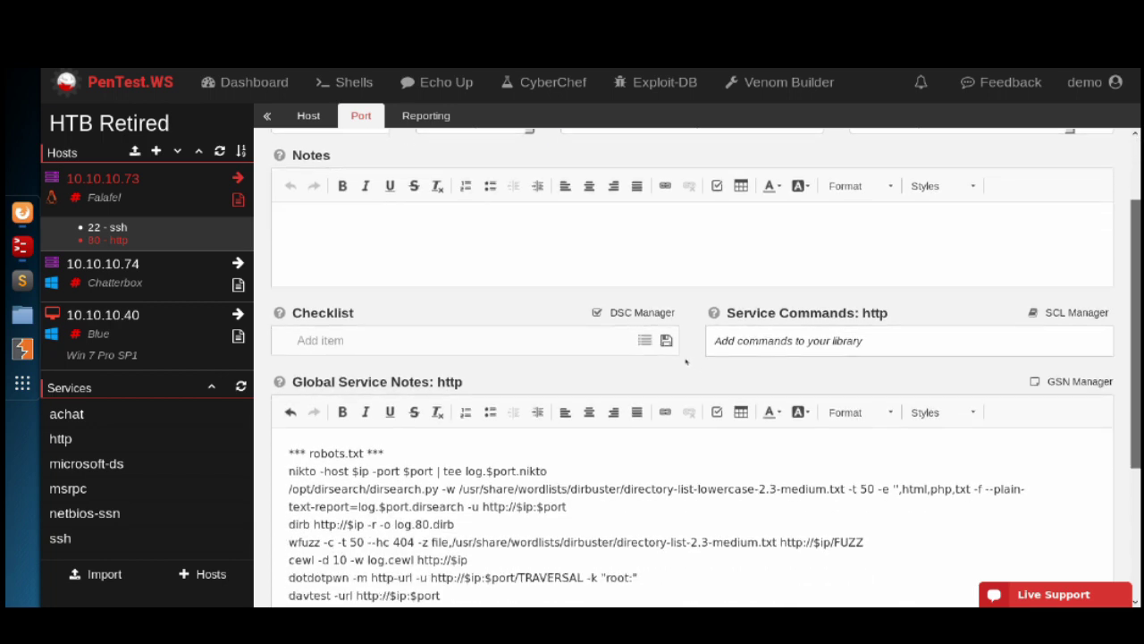
scroll(687, 339, "down", 1)
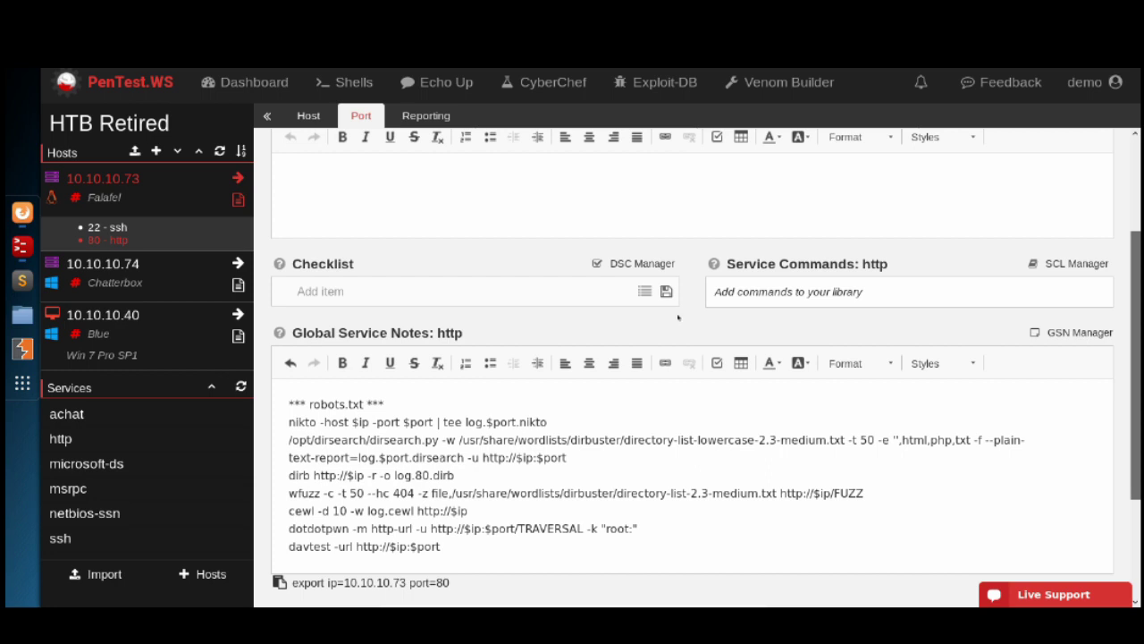
left_click(279, 582)
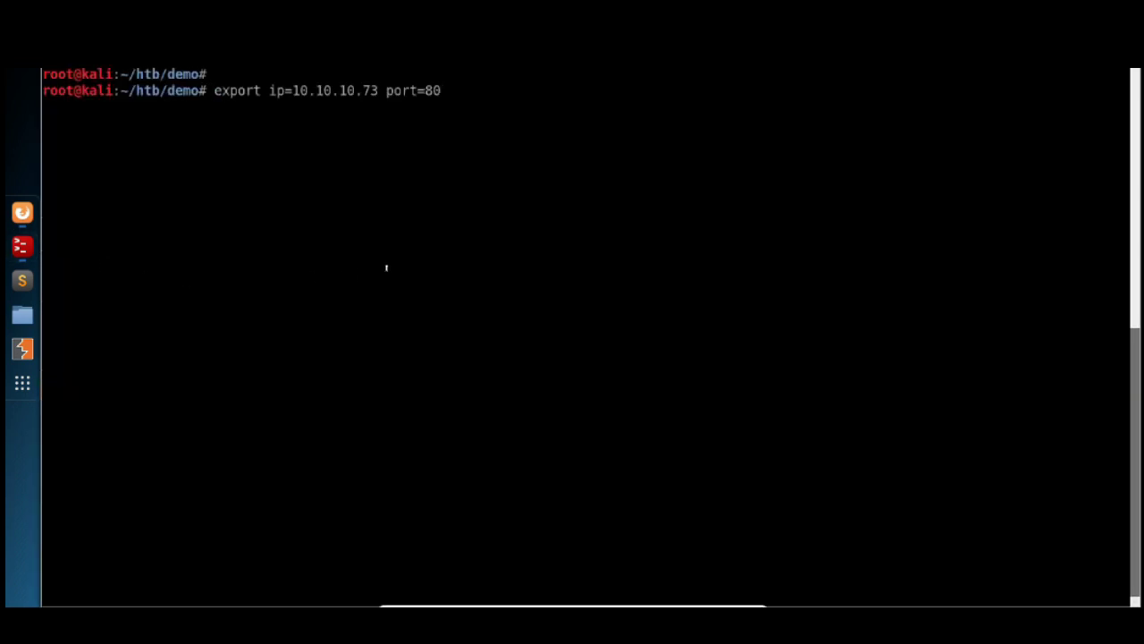
- Run the export command, confirm $ip shows 10.10.10.73, clear the terminal, and return to the browser
key("Return")
key("Return")
key("Return")
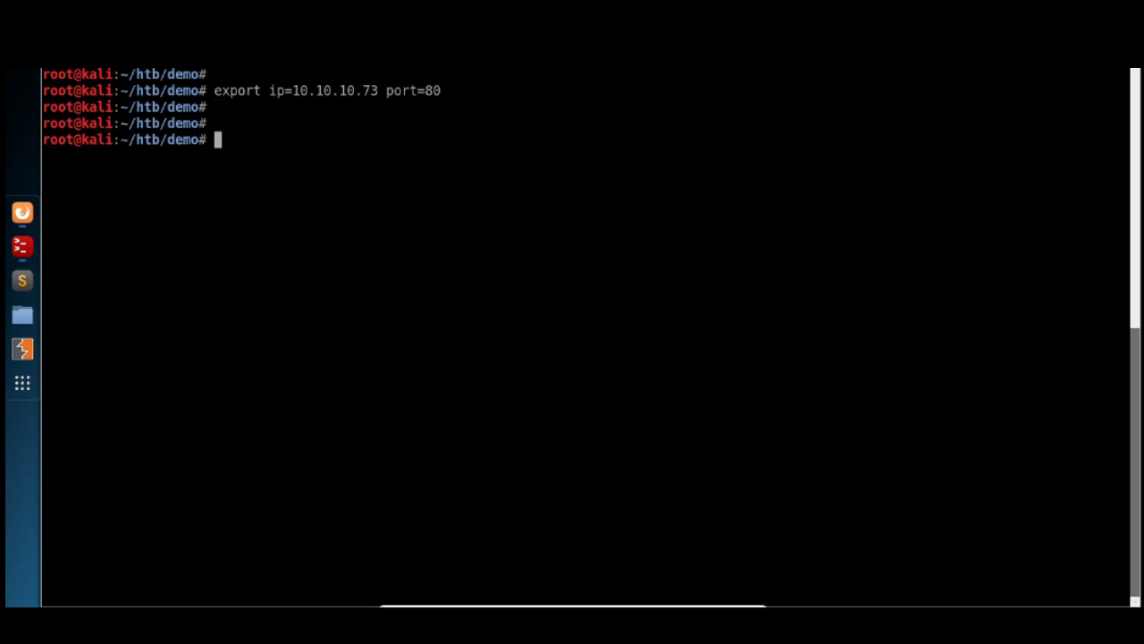
type("$ip")
key("Return")
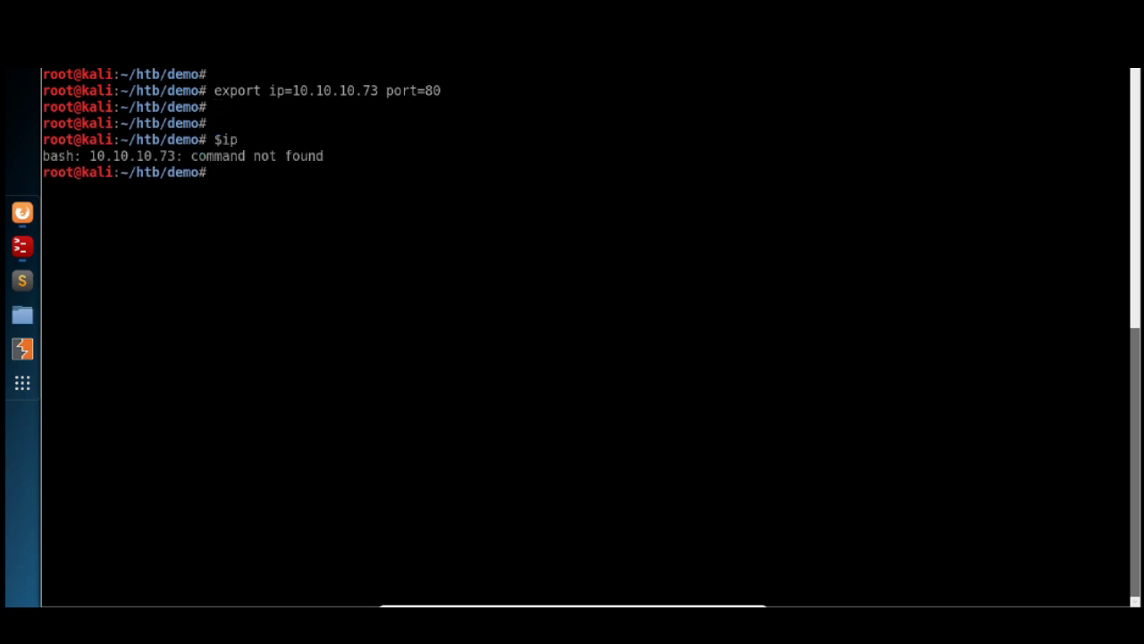
key("Return")
key("Return")
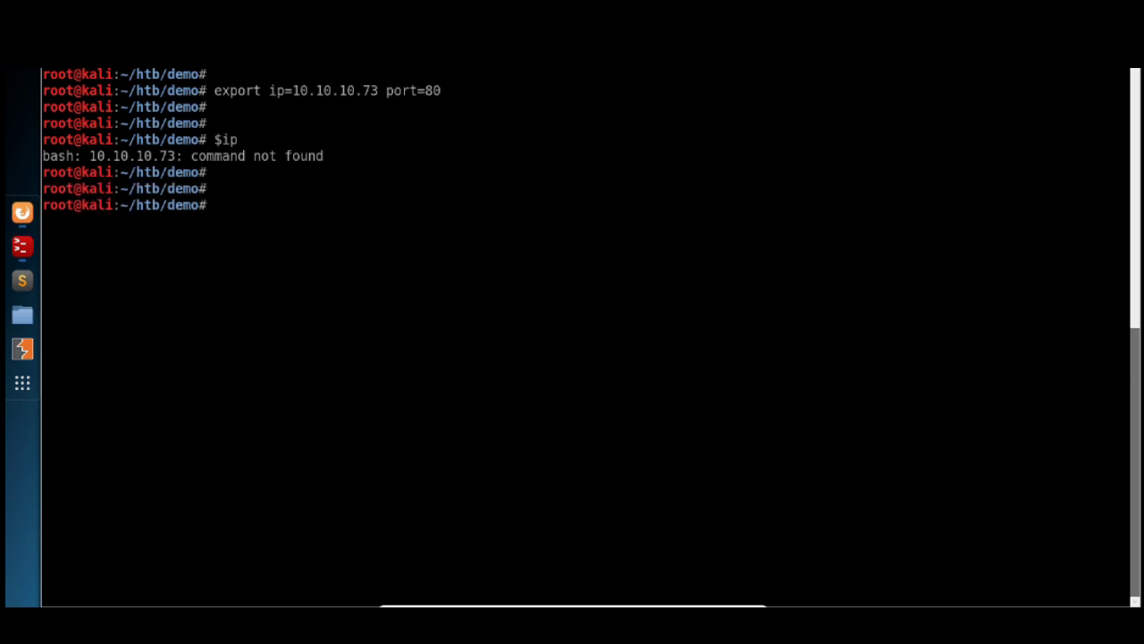
type("clear")
key("Return")
key("Return")
key("Return")
key("alt+Tab")
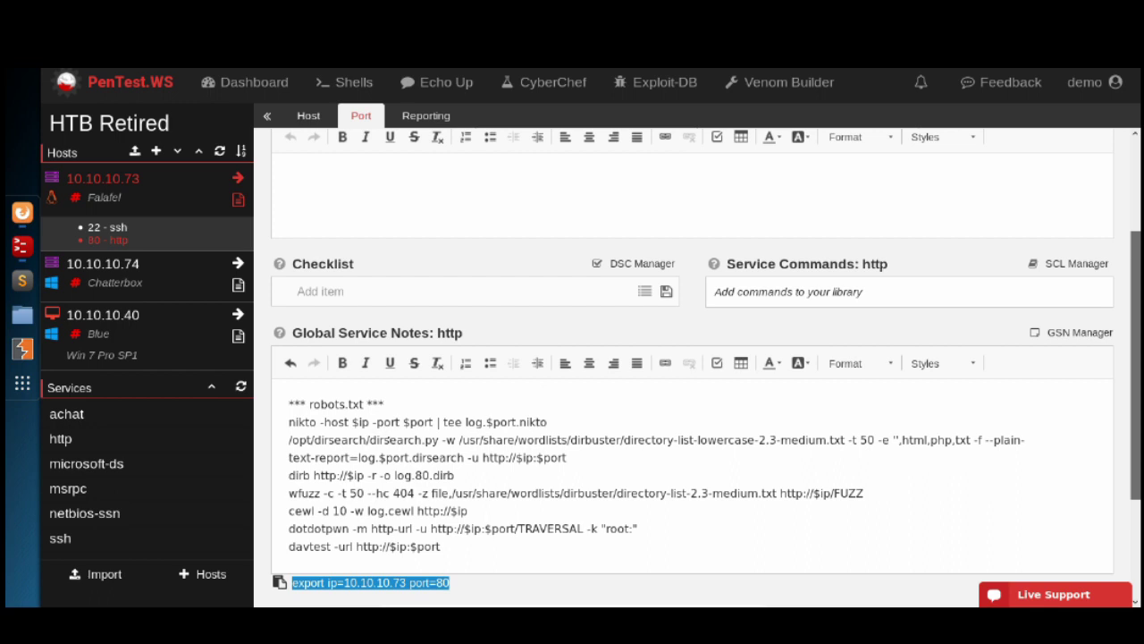
- Copy the dirsearch line from the http Global Service Notes and open the http Service Command Library
double_click(388, 440)
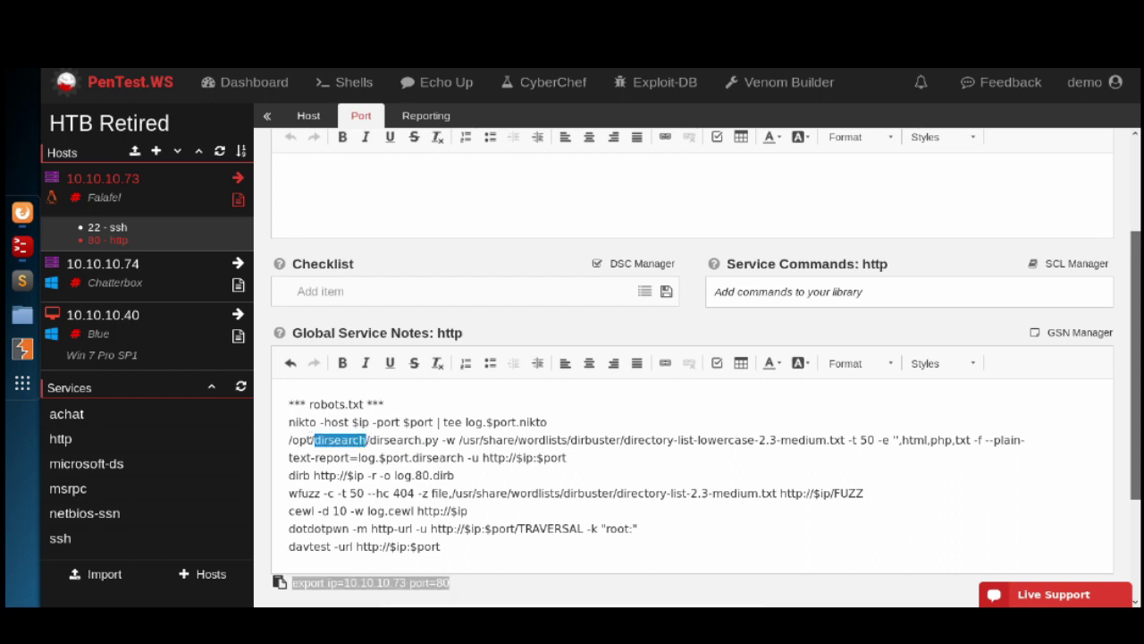
triple_click(340, 440)
right_click(363, 438)
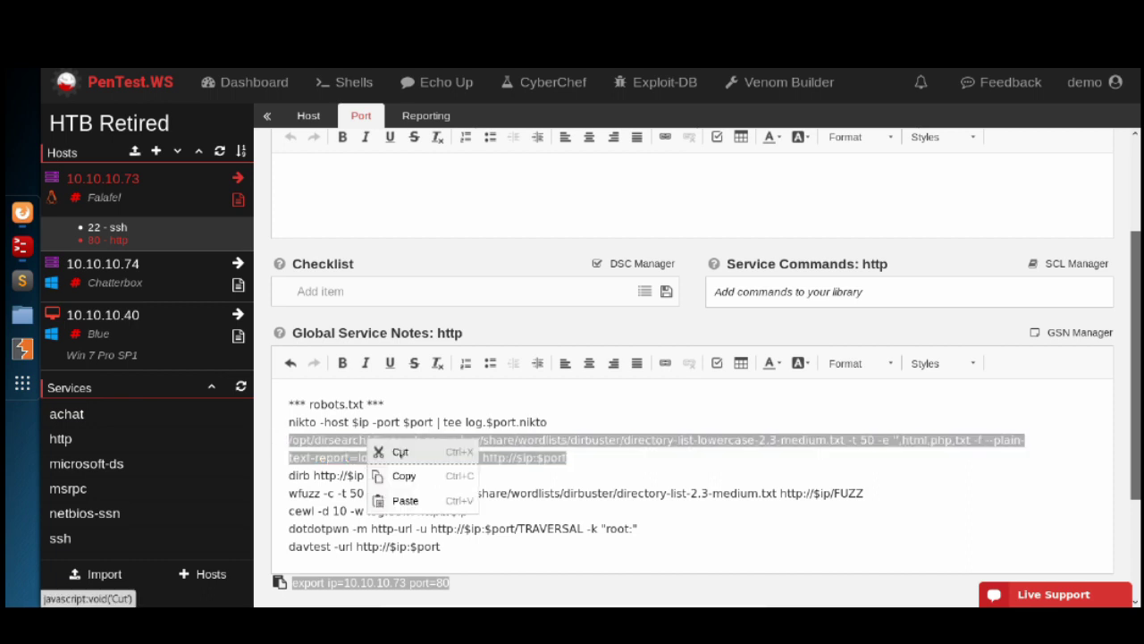
left_click(400, 475)
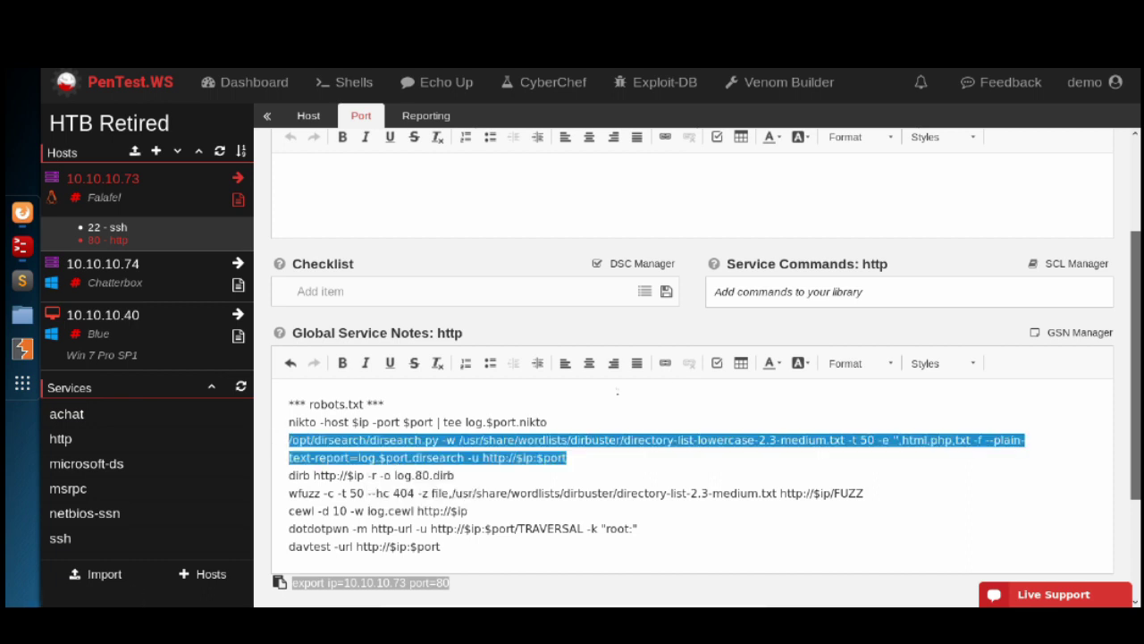
left_click(772, 294)
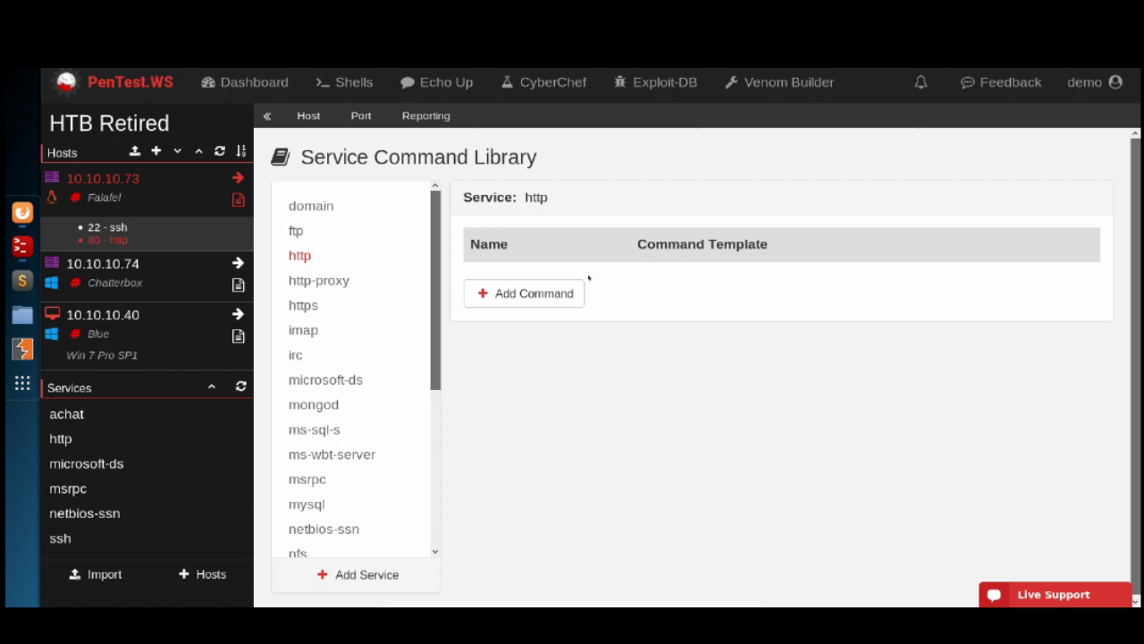
- Add an http command 'DirSearch - html,php,txt' using the pasted dirsearch command as its template
left_click(510, 295)
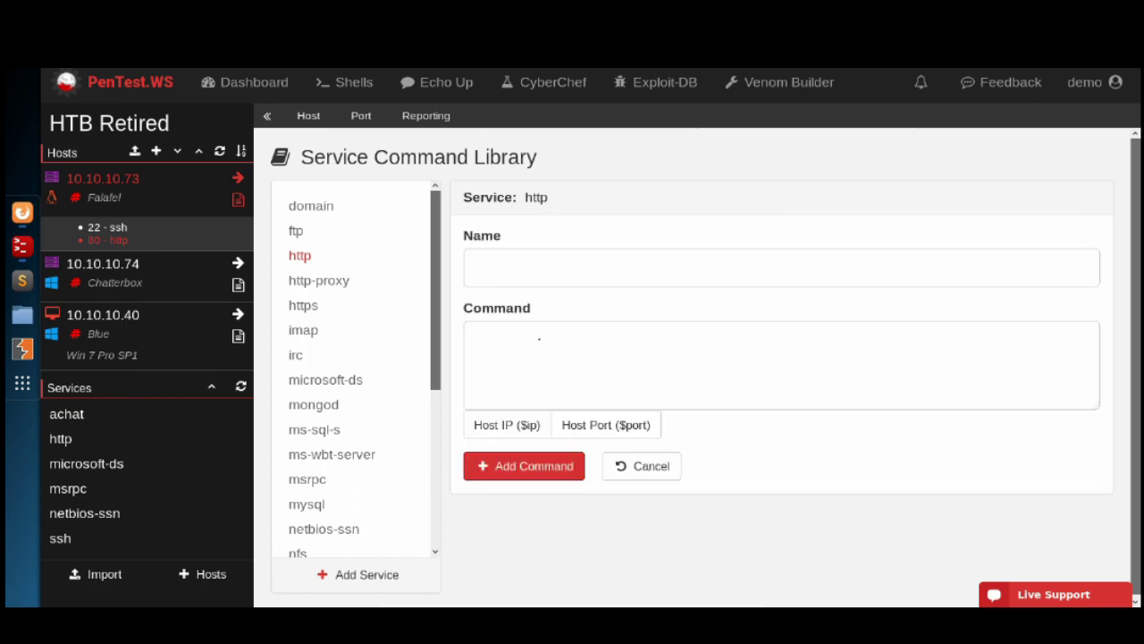
left_click(539, 338)
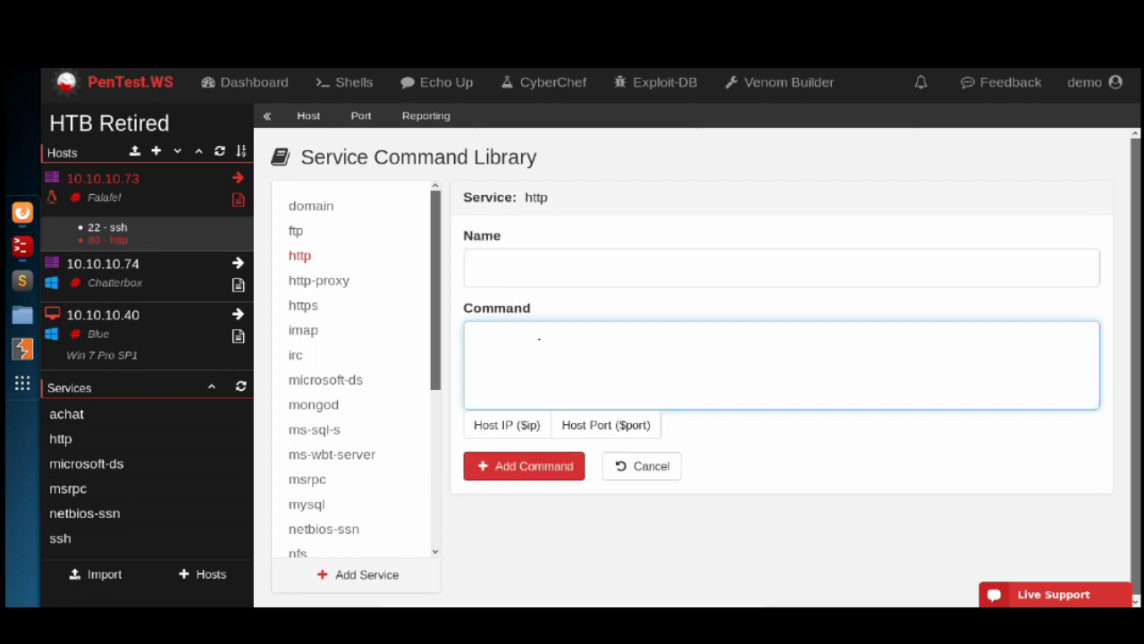
right_click(541, 340)
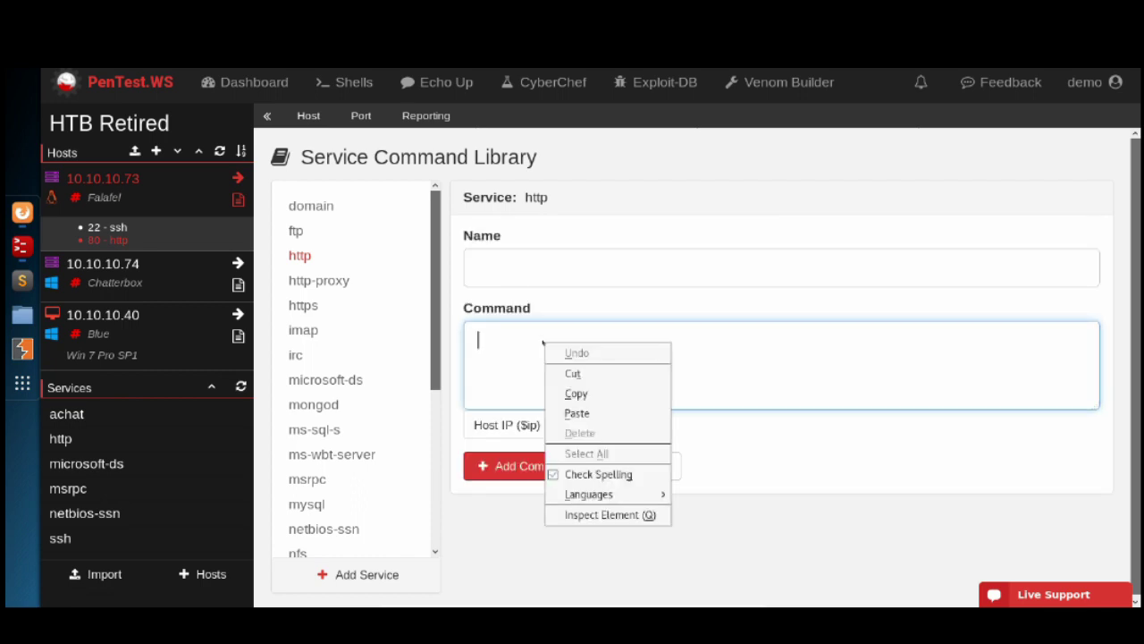
left_click(576, 413)
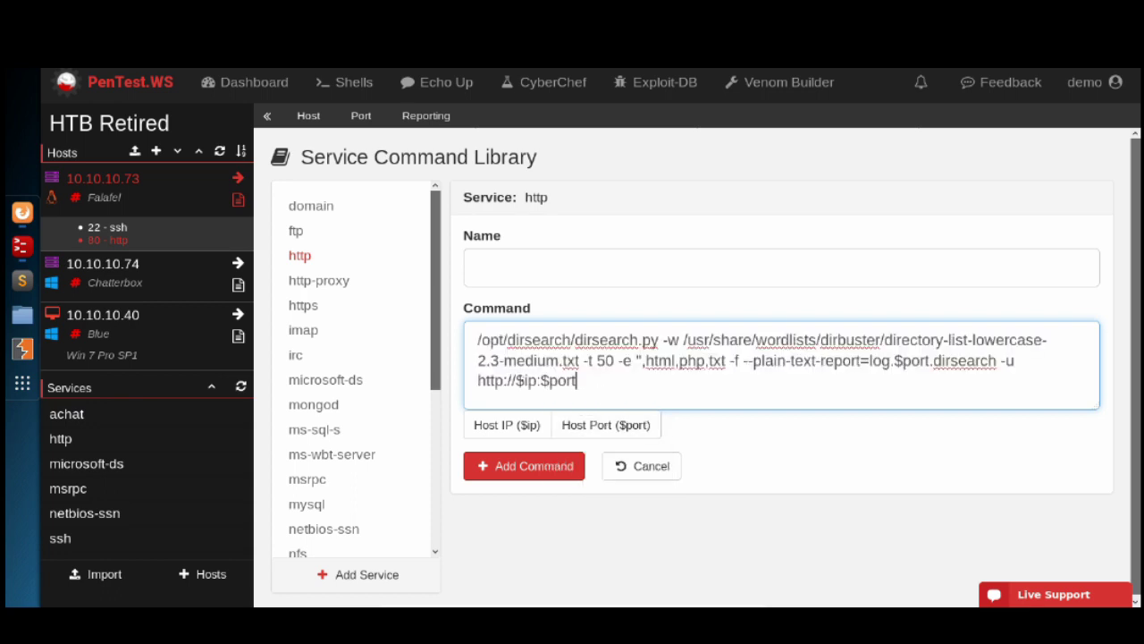
left_click(578, 264)
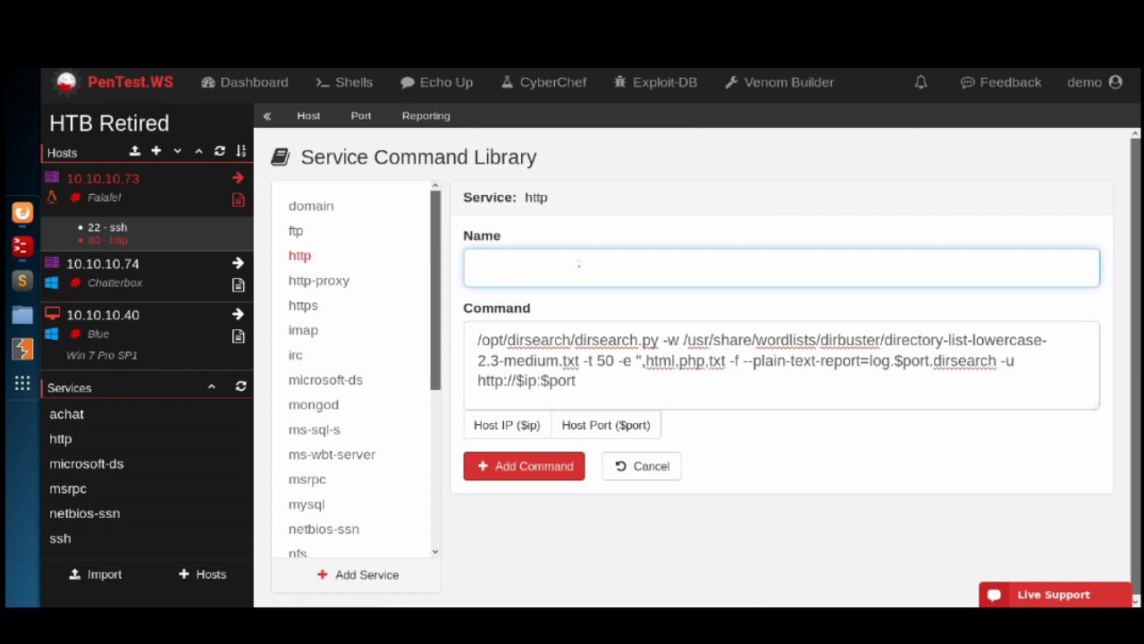
type("DirSearch - html,php,txt")
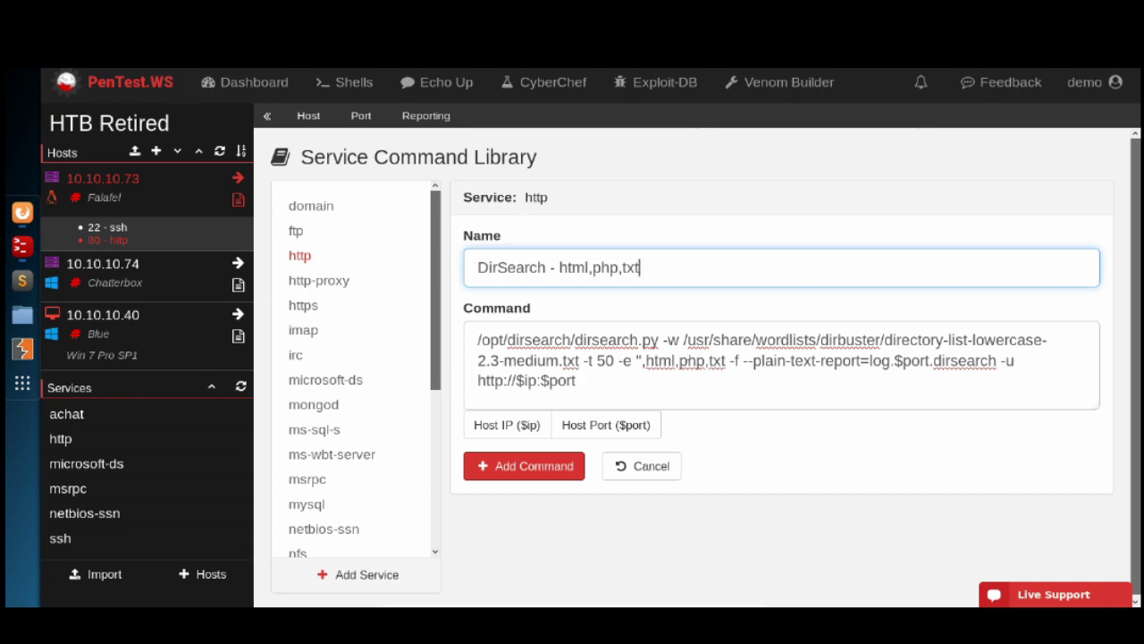
left_click(525, 466)
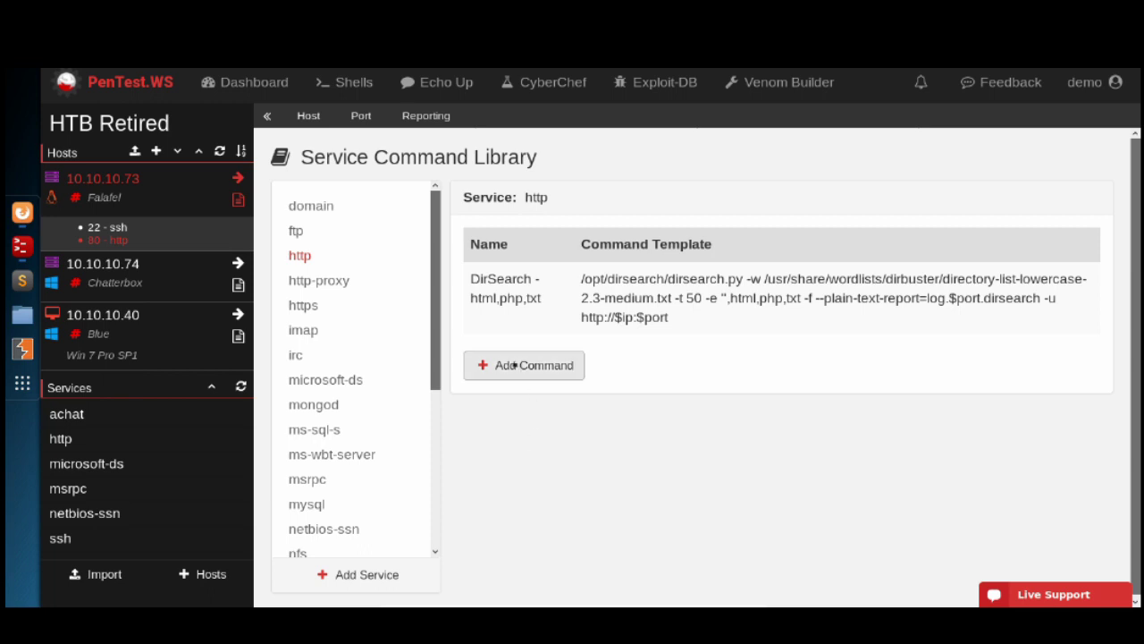
- Add a 'DirSearch - asp,aspx,dll' command from the dirsearch template with extensions changed to asp,aspx,dll
left_click(524, 365)
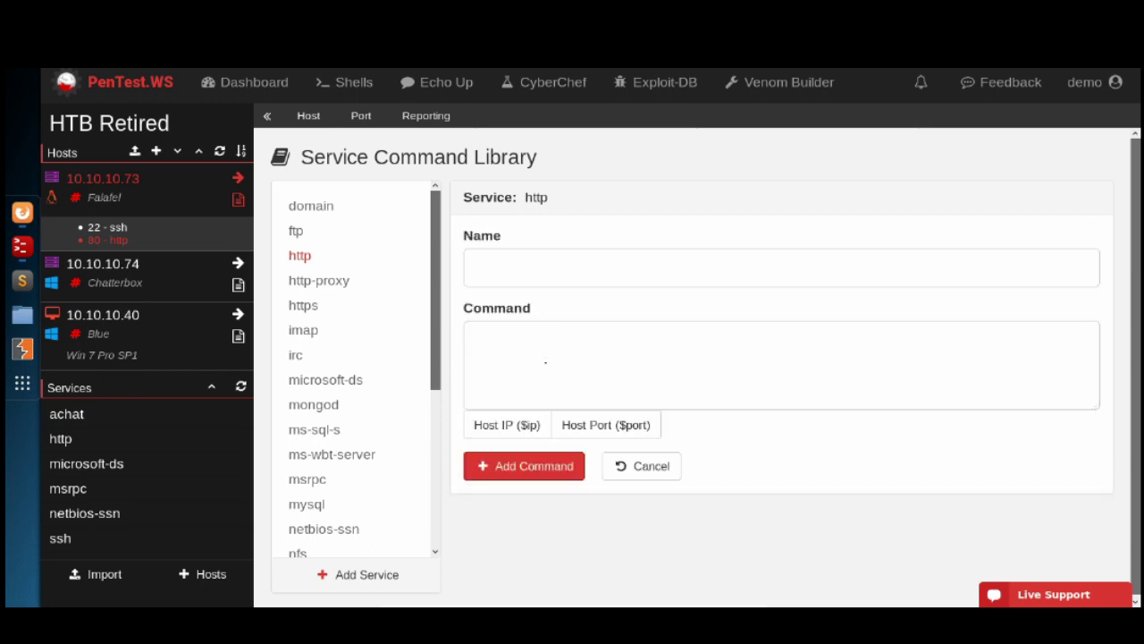
left_click(545, 362)
key("ctrl+v")
left_click_drag(646, 360, 737, 361)
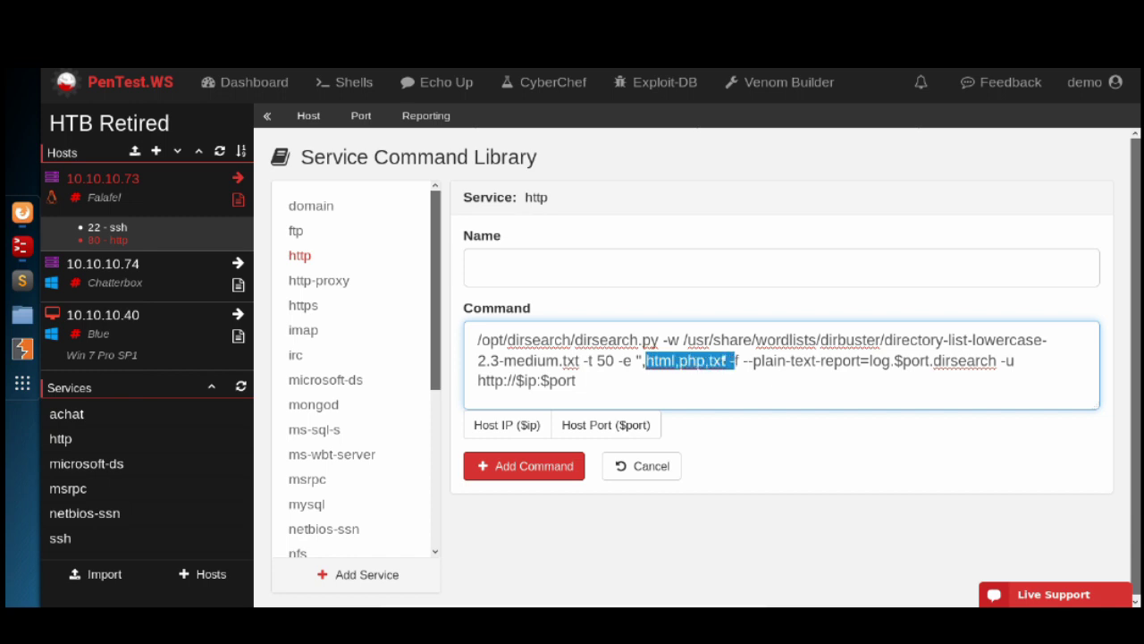
left_click(725, 360)
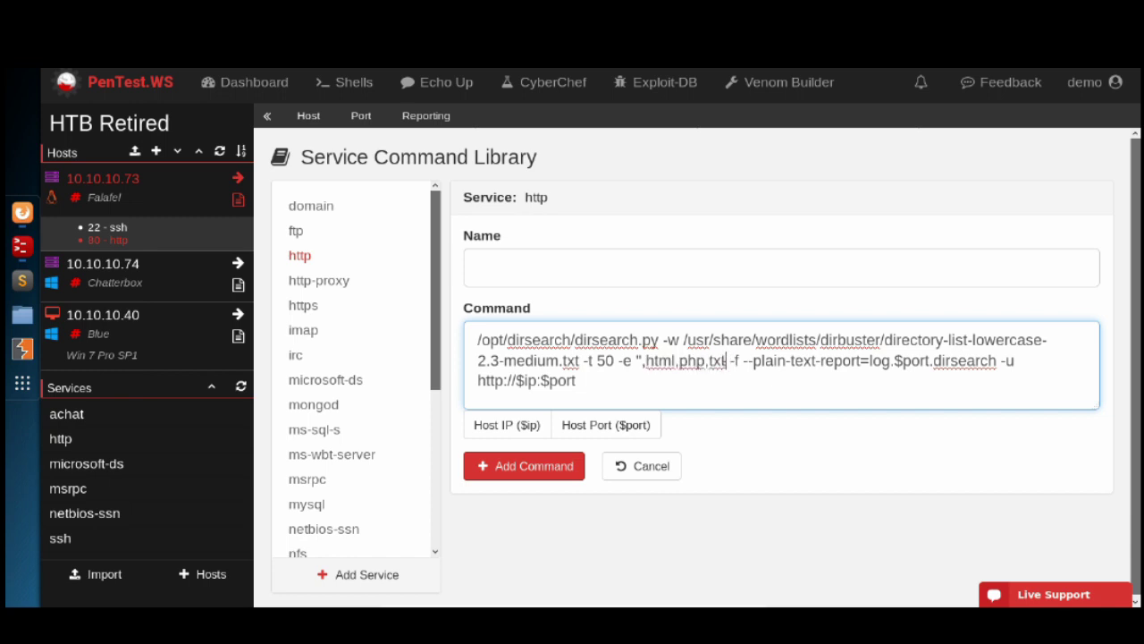
key("BackSpace")
key("BackSpace")
key("BackSpace")
key("BackSpace")
key("BackSpace")
key("BackSpace")
key("BackSpace")
key("BackSpace")
key("BackSpace")
key("BackSpace")
key("BackSpace")
key("BackSpace")
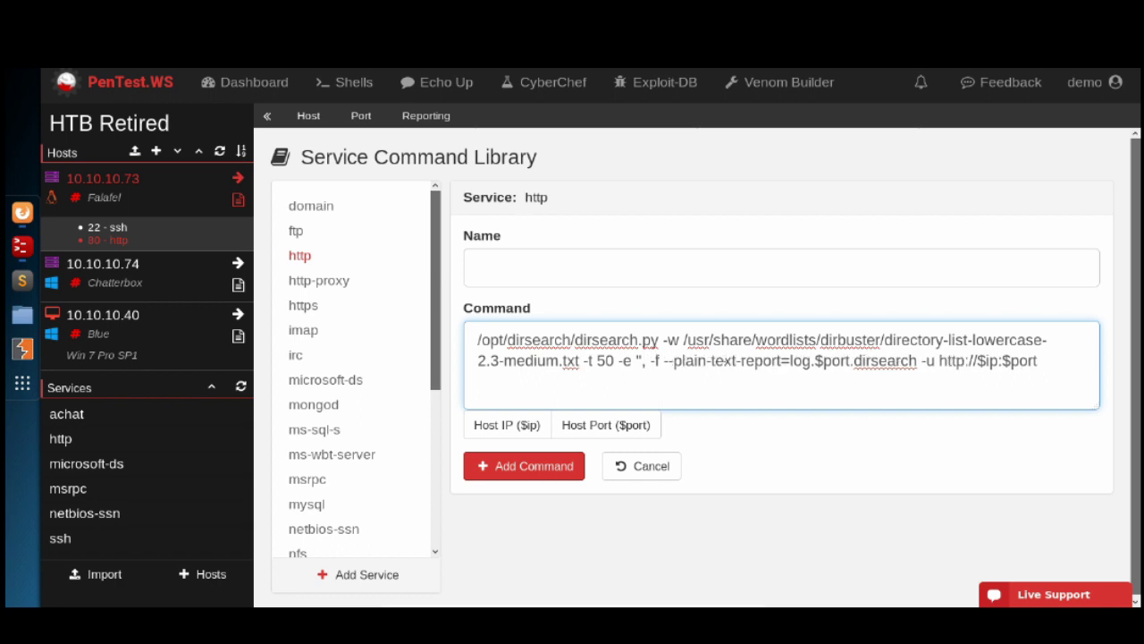
type("aps,")
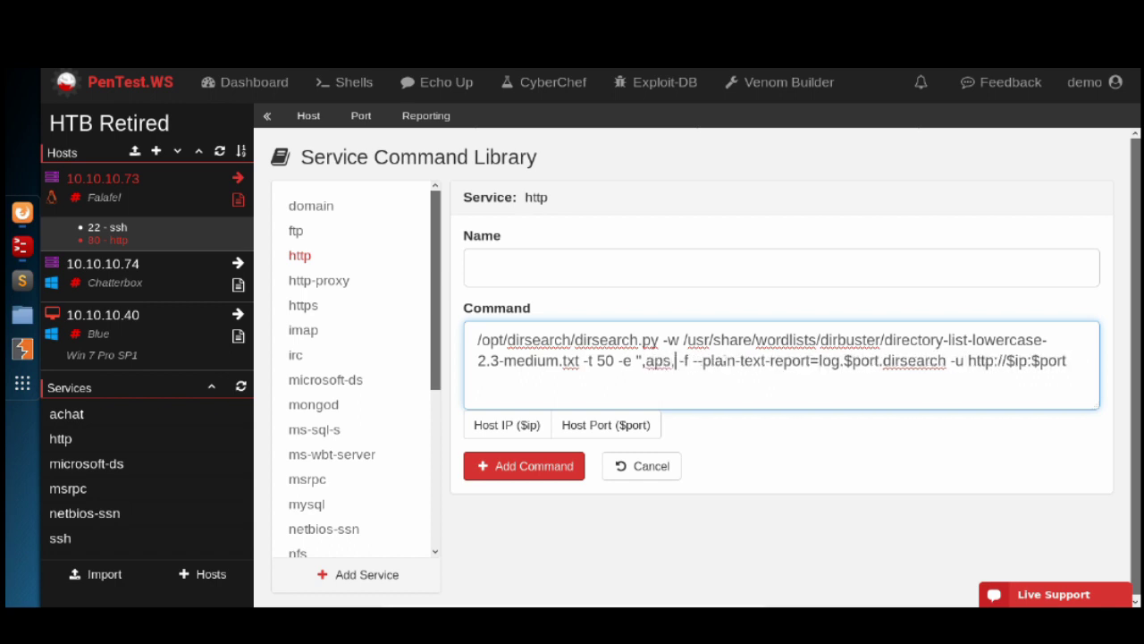
key("BackSpace")
key("BackSpace")
type("sp,aspx,")
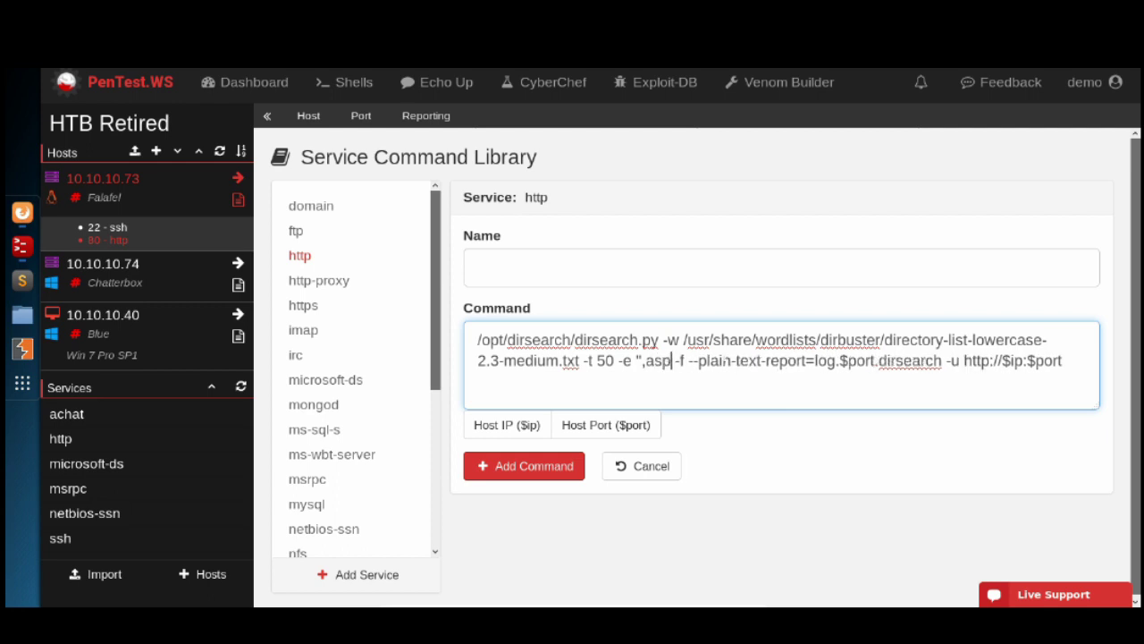
type("dll")
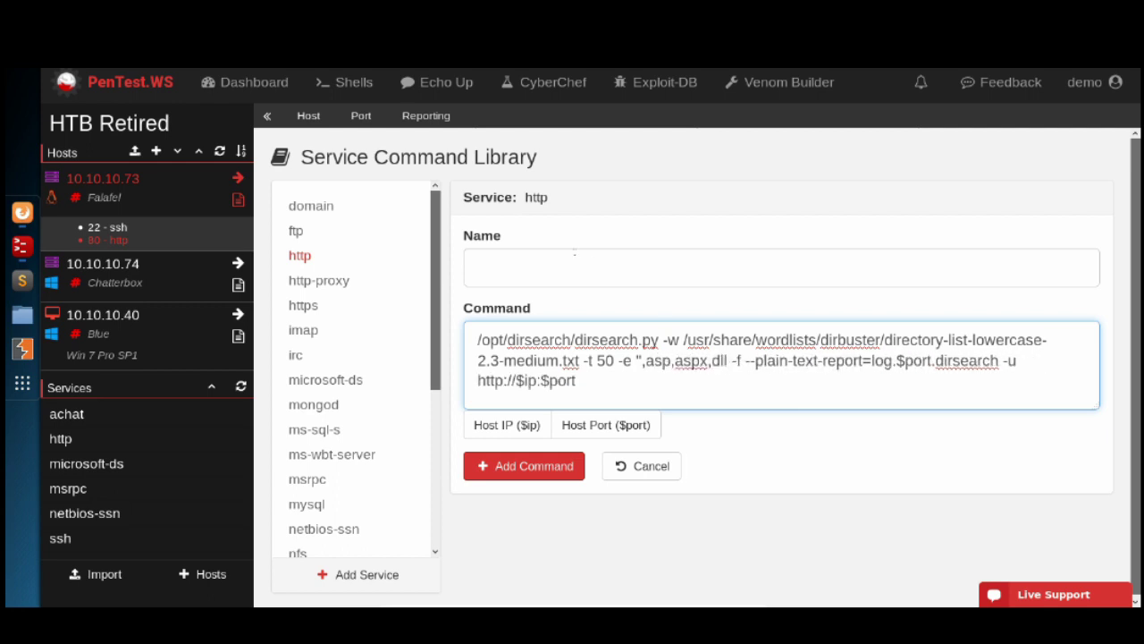
left_click(575, 254)
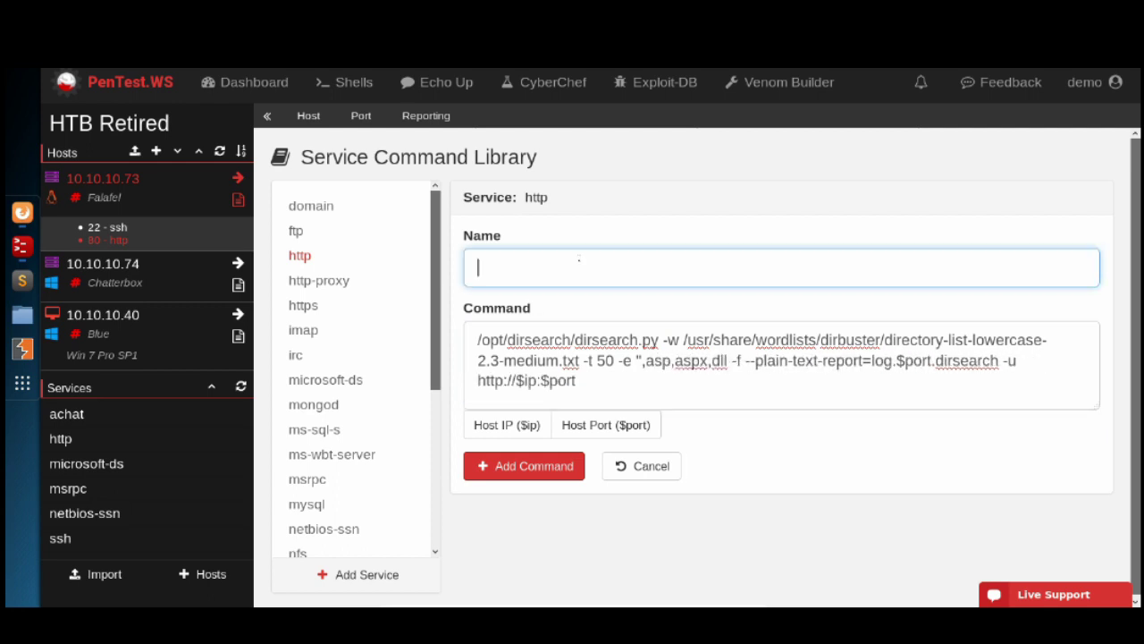
type("DirSearch")
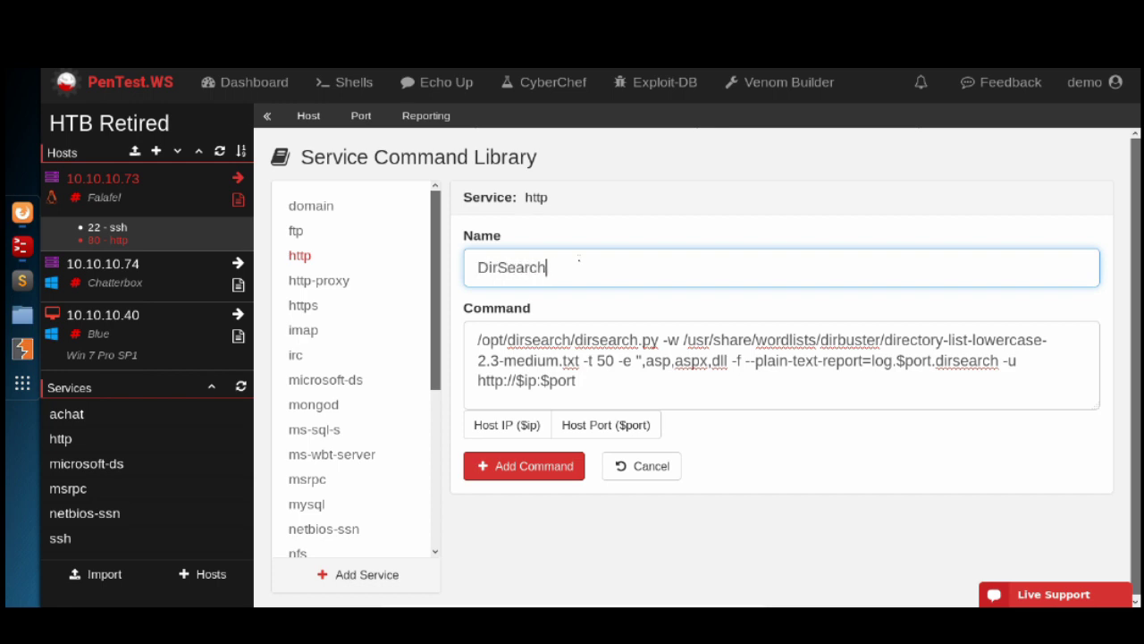
type(" - asp,aspx,dll")
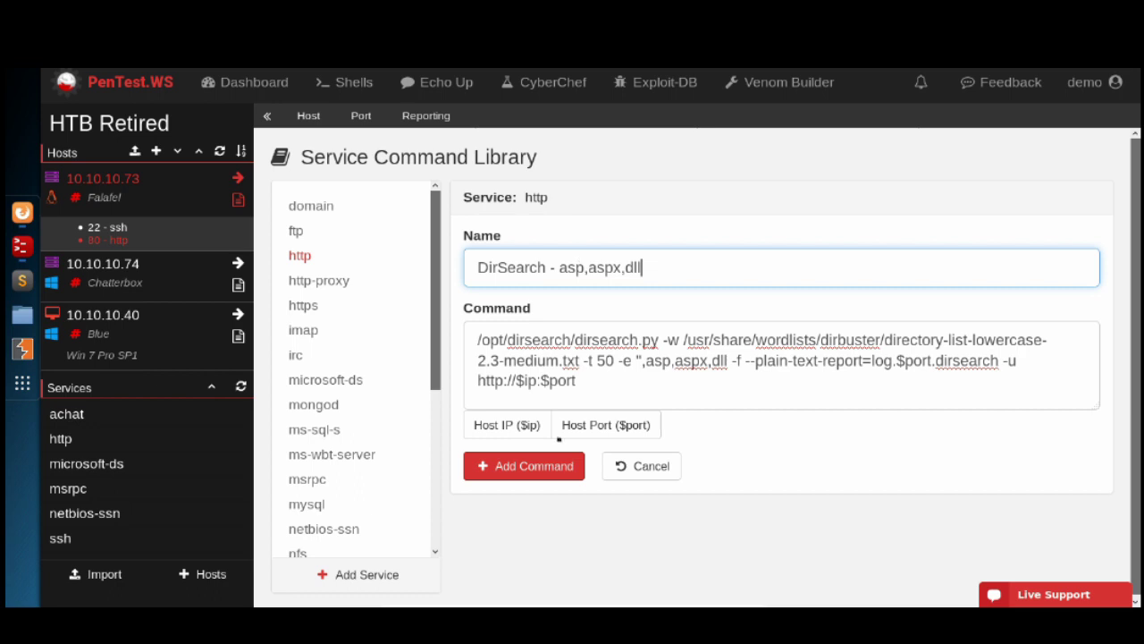
left_click(526, 465)
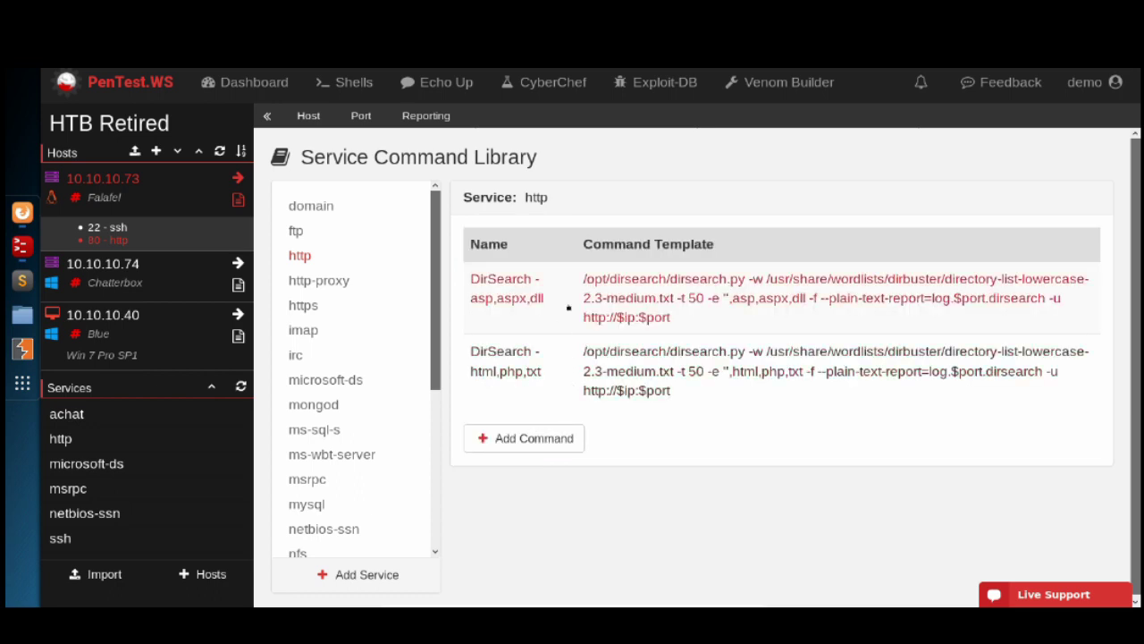
- Try reordering the asp,aspx,dll command above the other, then close its edit form unchanged
left_click_drag(570, 321, 563, 358)
left_click(563, 358)
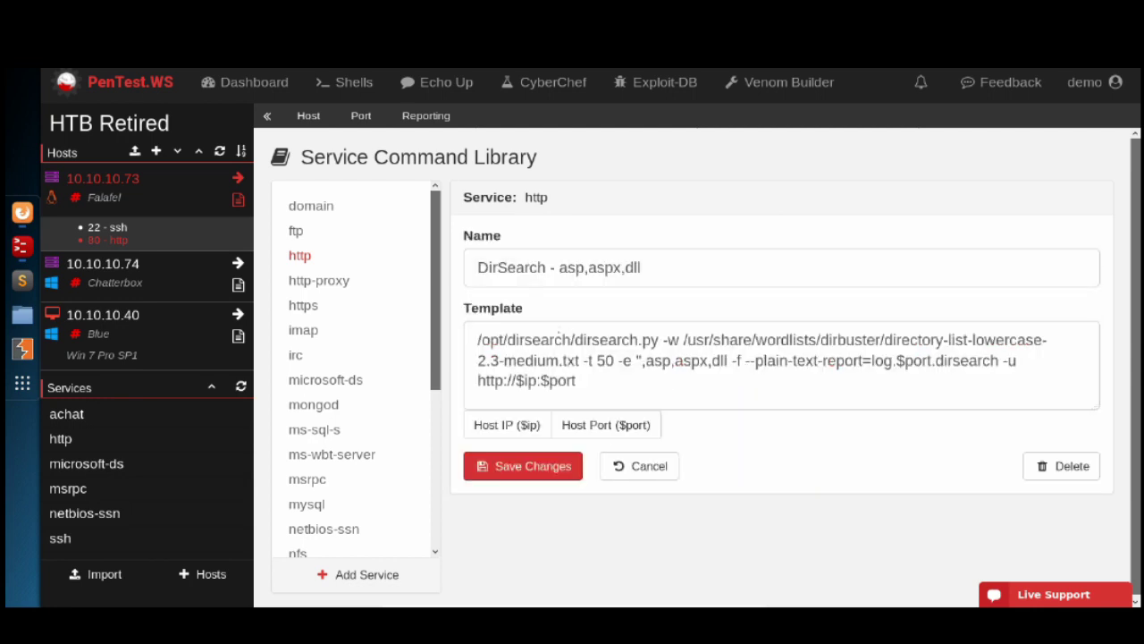
left_click(639, 462)
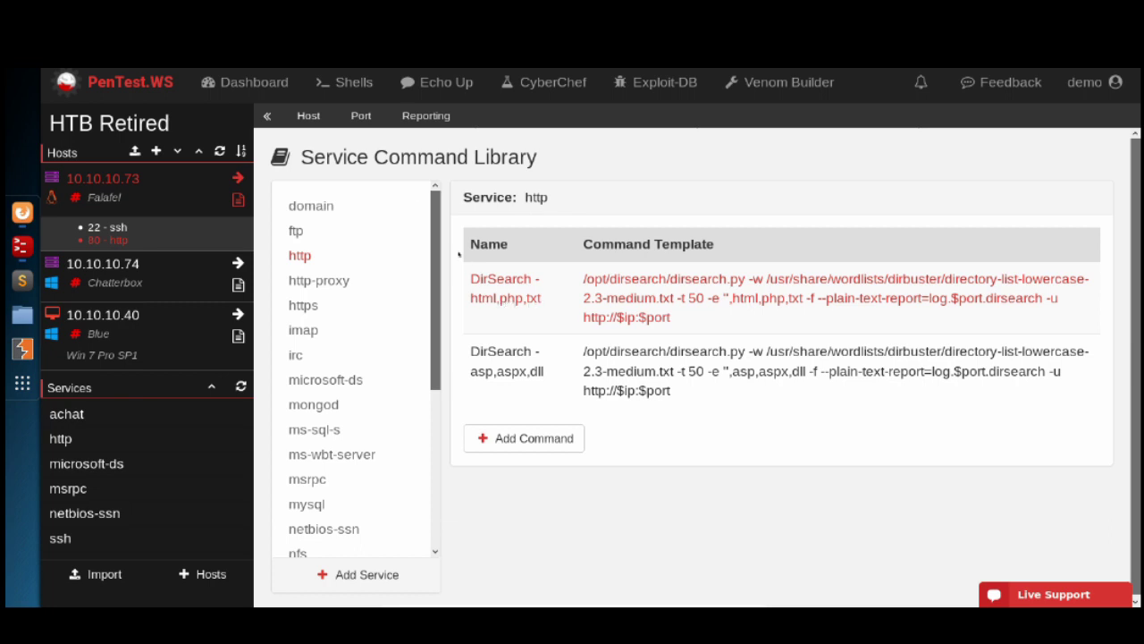
- Delete the dirsearch line from the port 80 Global Service Notes
left_click(358, 117)
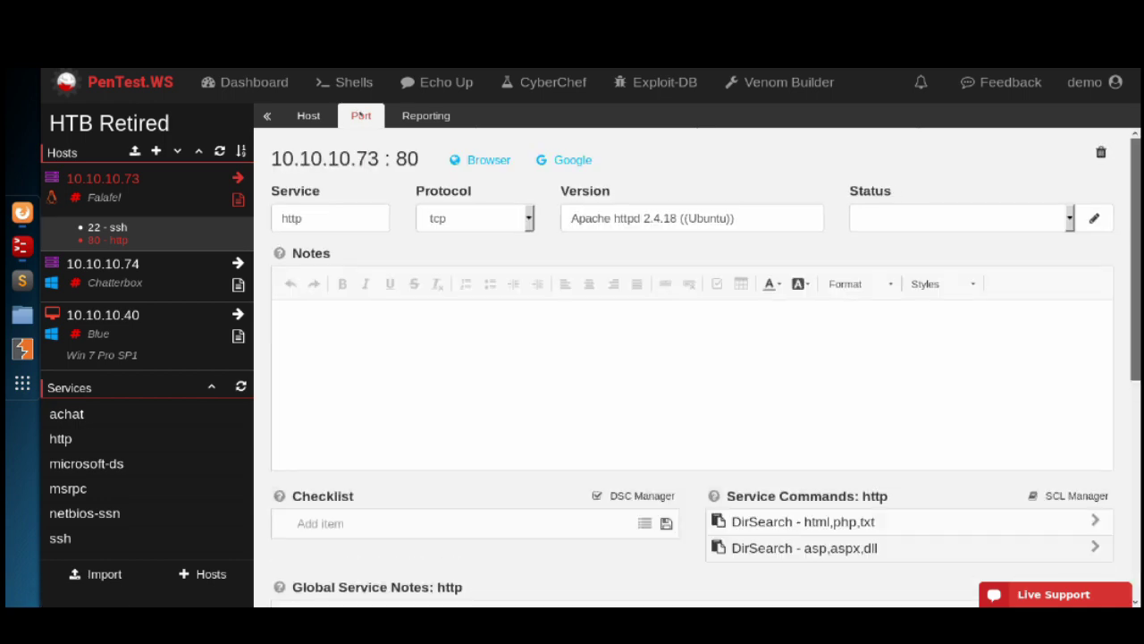
scroll(581, 385, "down", 3)
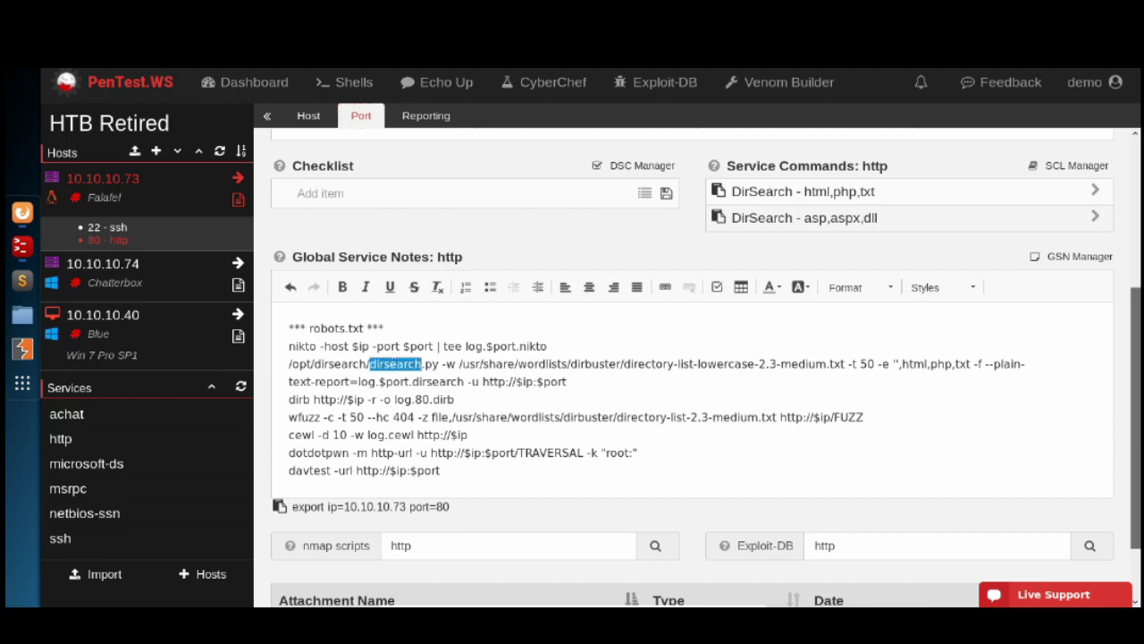
triple_click(394, 364)
key("BackSpace")
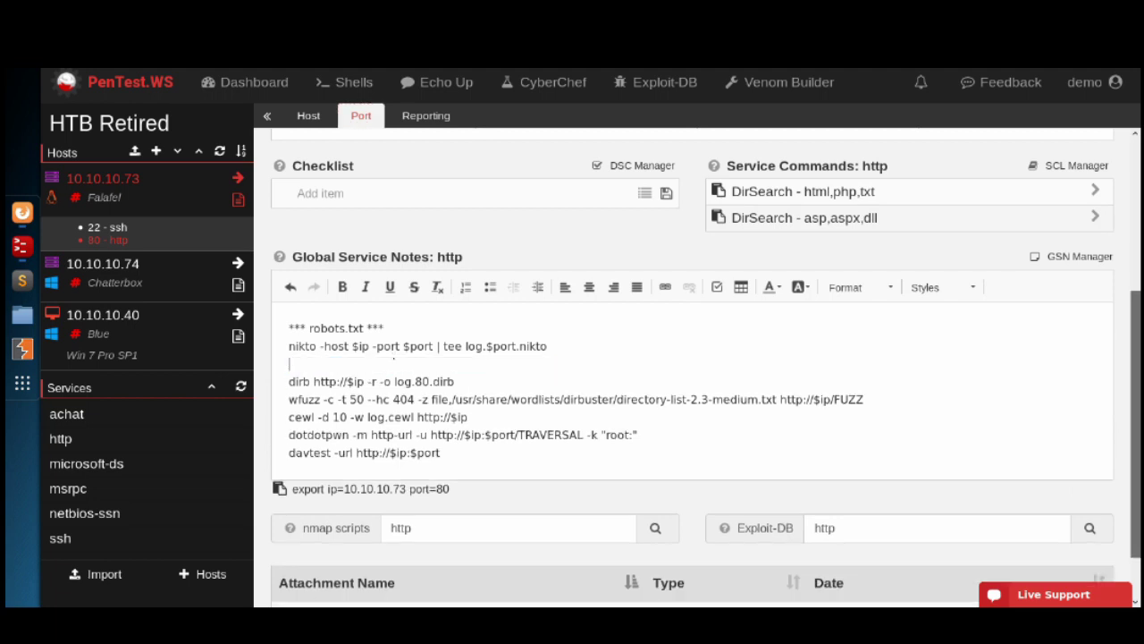
key("BackSpace")
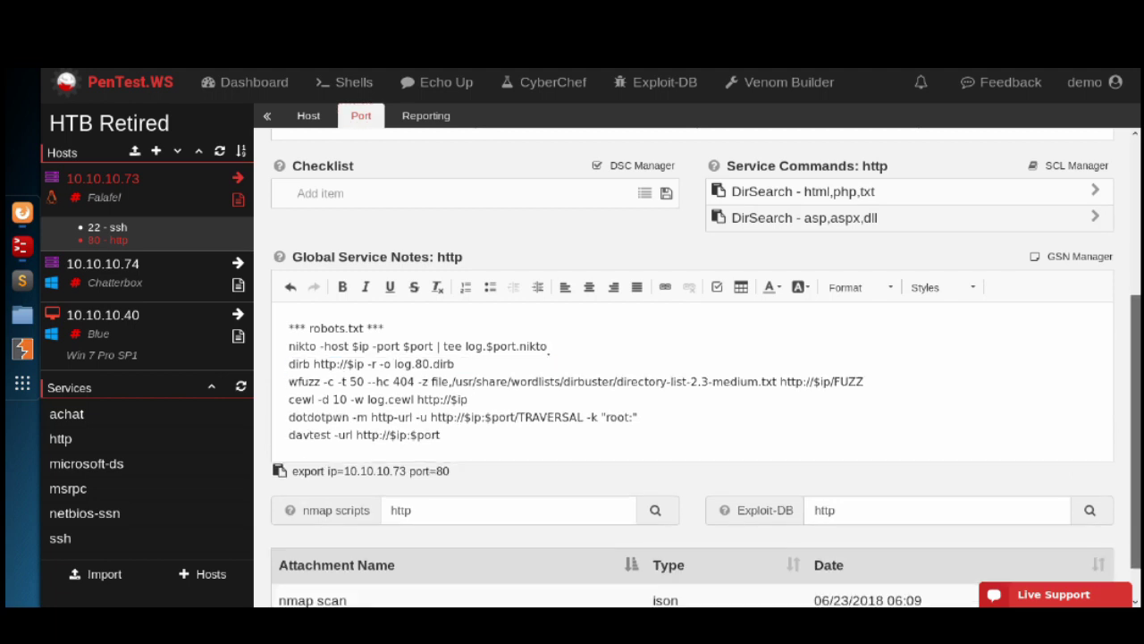
- Copy the DirSearch - html,php,txt command for 10.10.10.73:80 and switch to Terminator
scroll(707, 373, "up", 1)
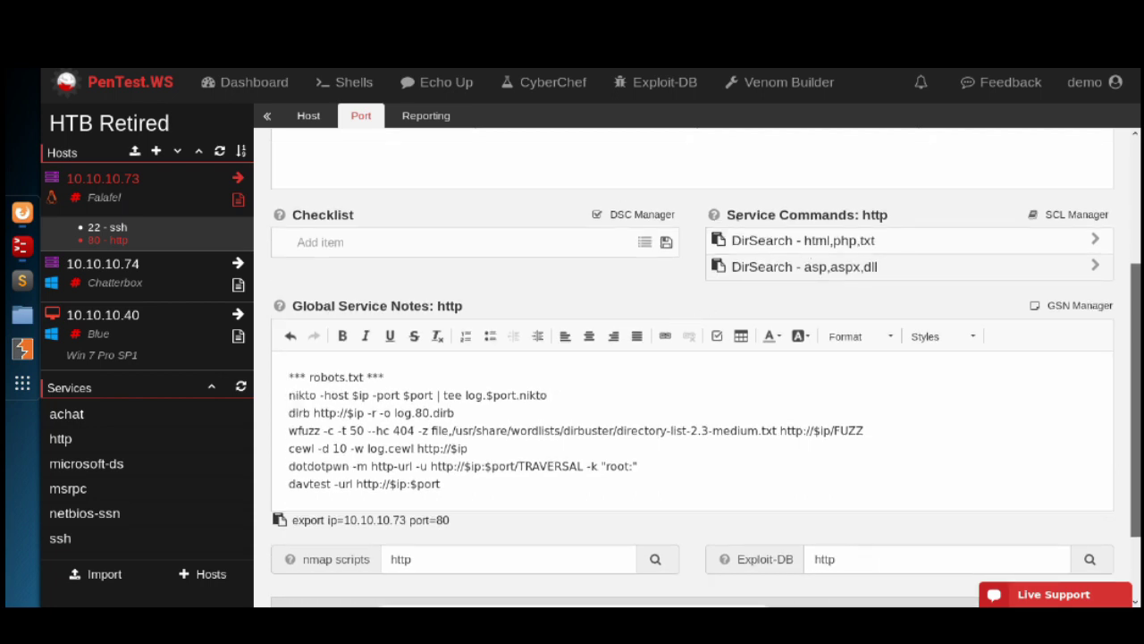
left_click(834, 243)
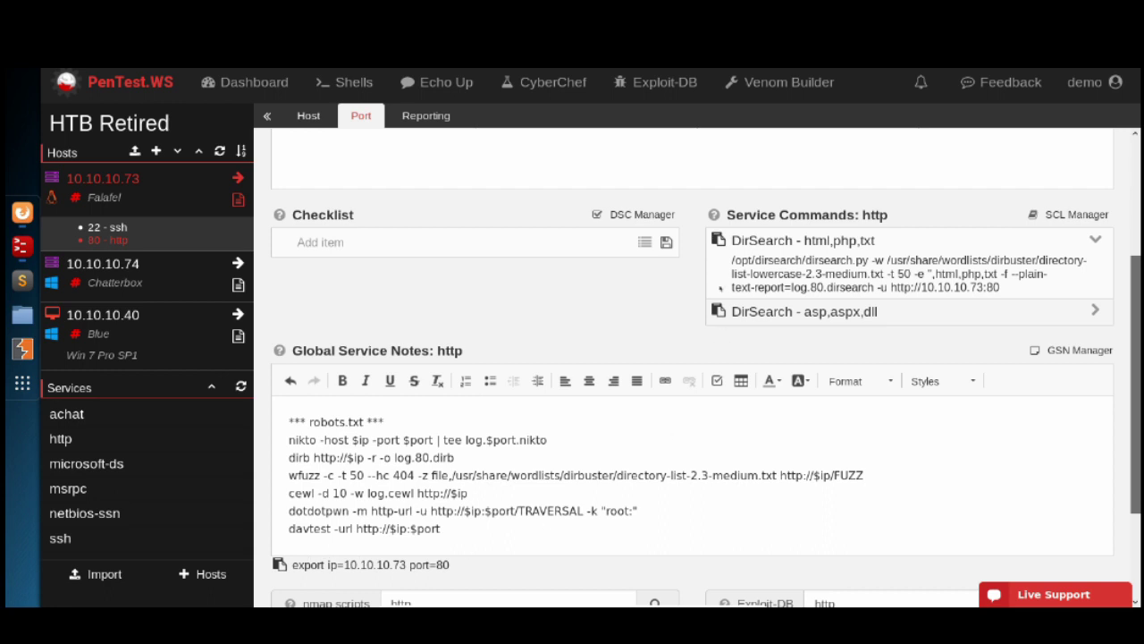
left_click(718, 240)
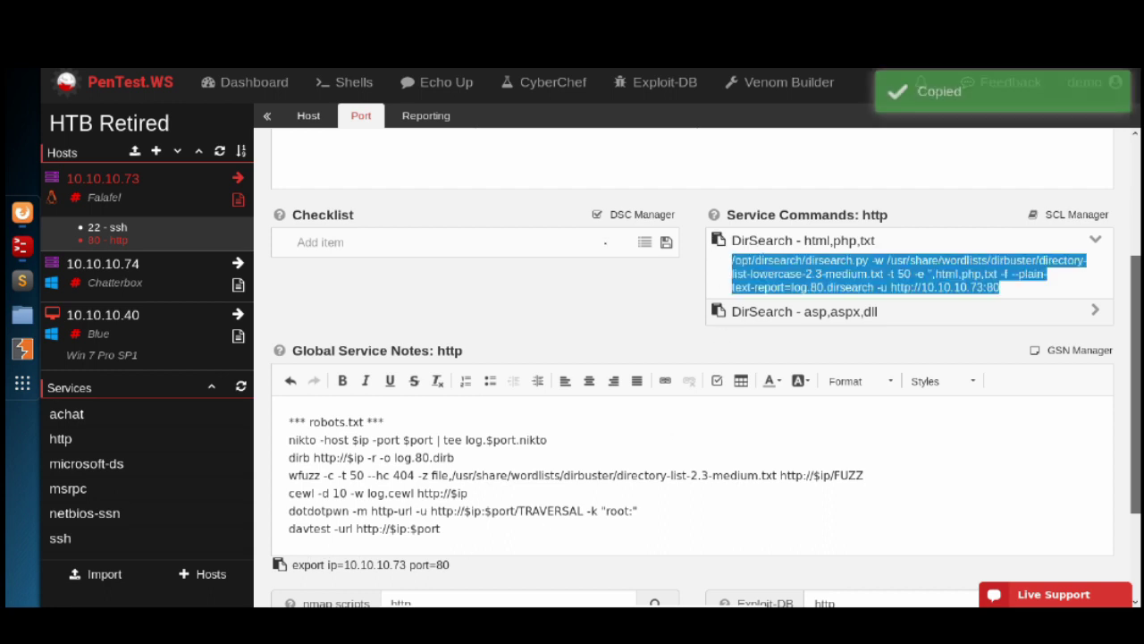
left_click(22, 246)
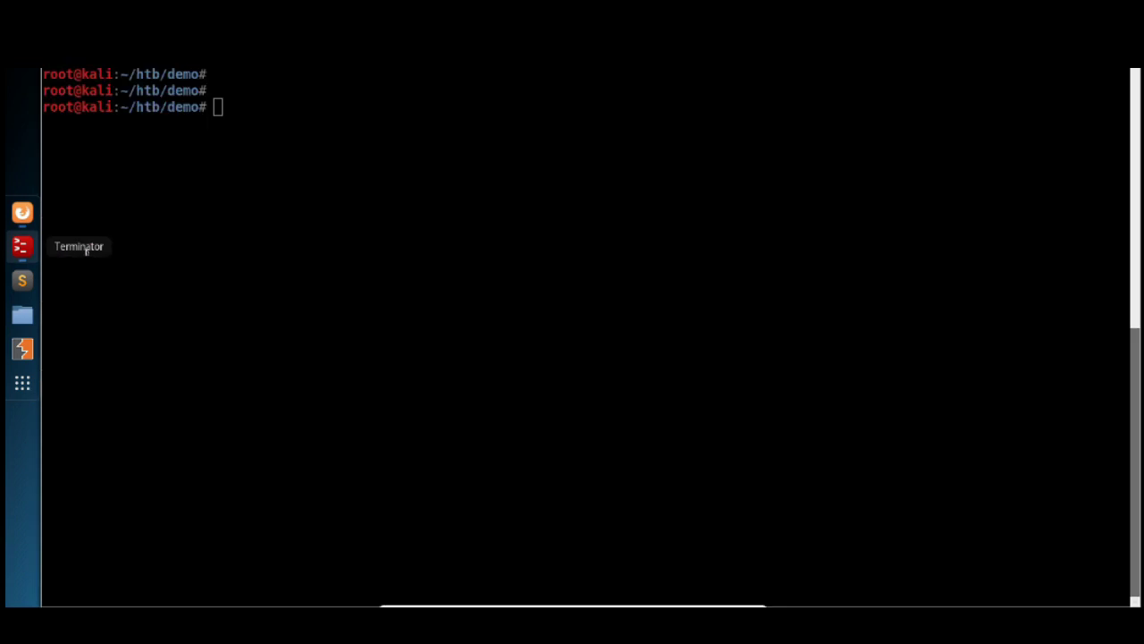
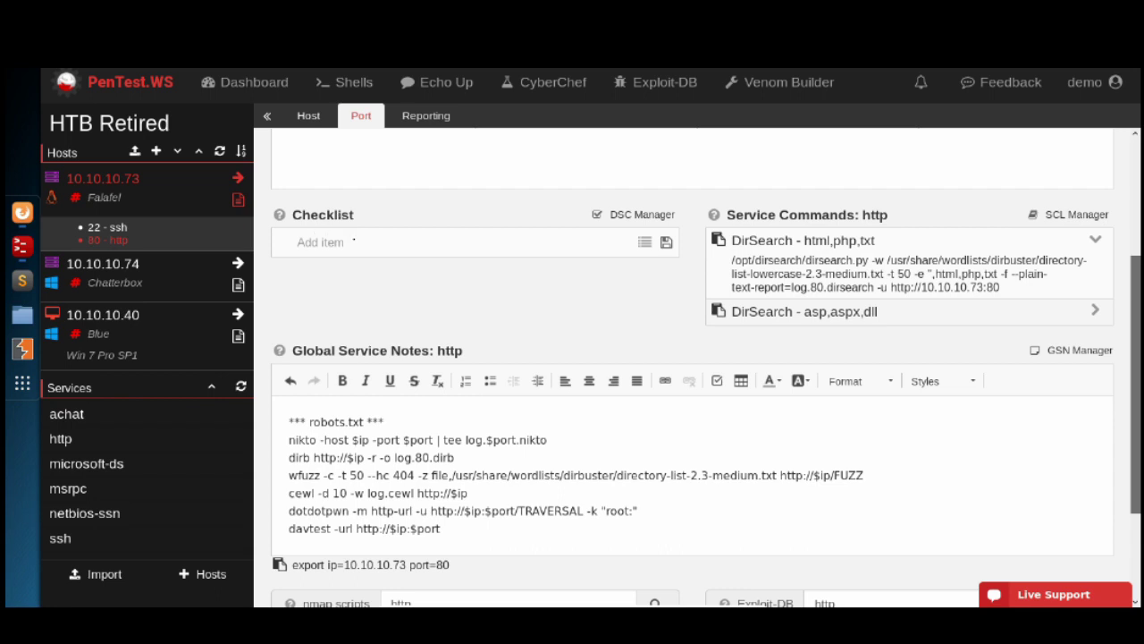
- Add robots.txt, dirsearch and nikto to the port 80 http checklist for 10.10.10.73
scroll(354, 241, "up", 3)
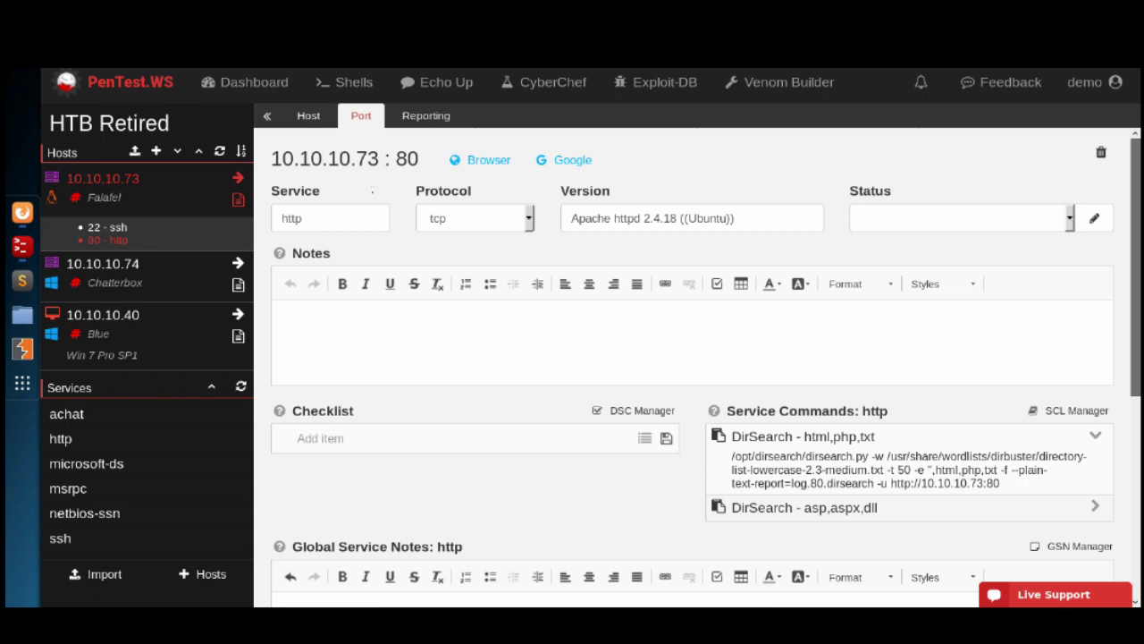
scroll(382, 265, "down", 2)
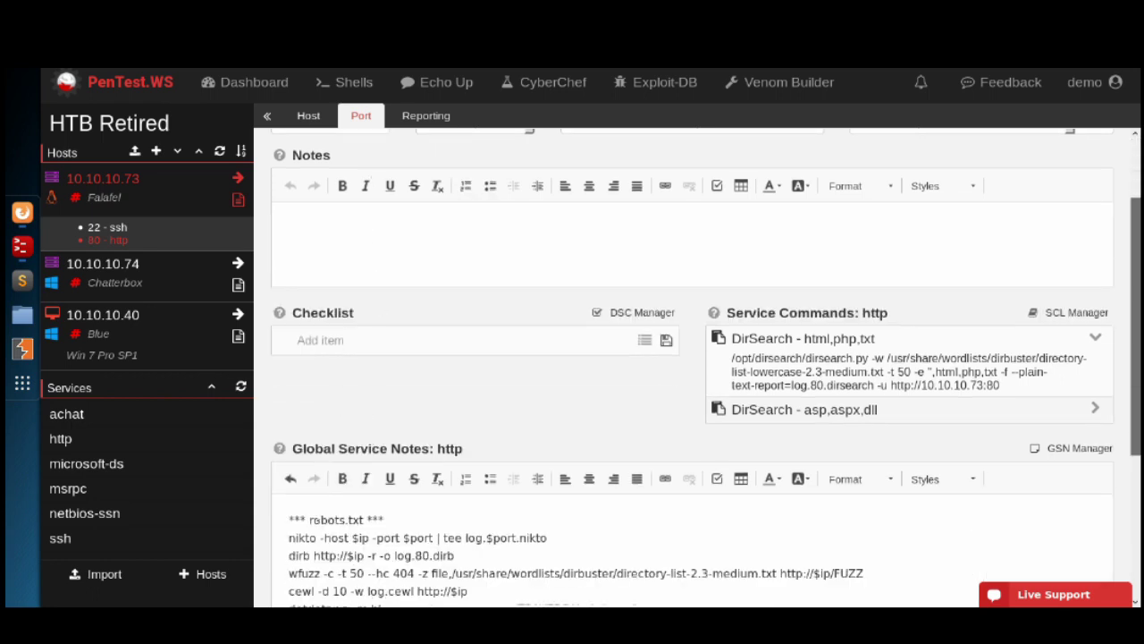
left_click(360, 324)
type("robots.txt")
key("Return")
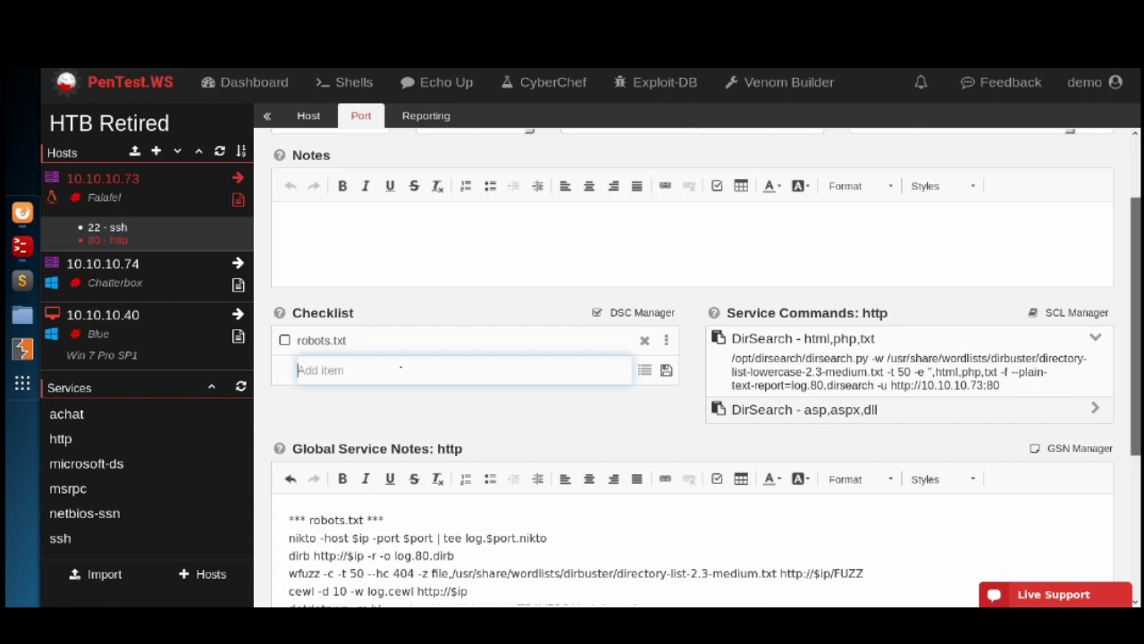
type("dirsearch")
key("Return")
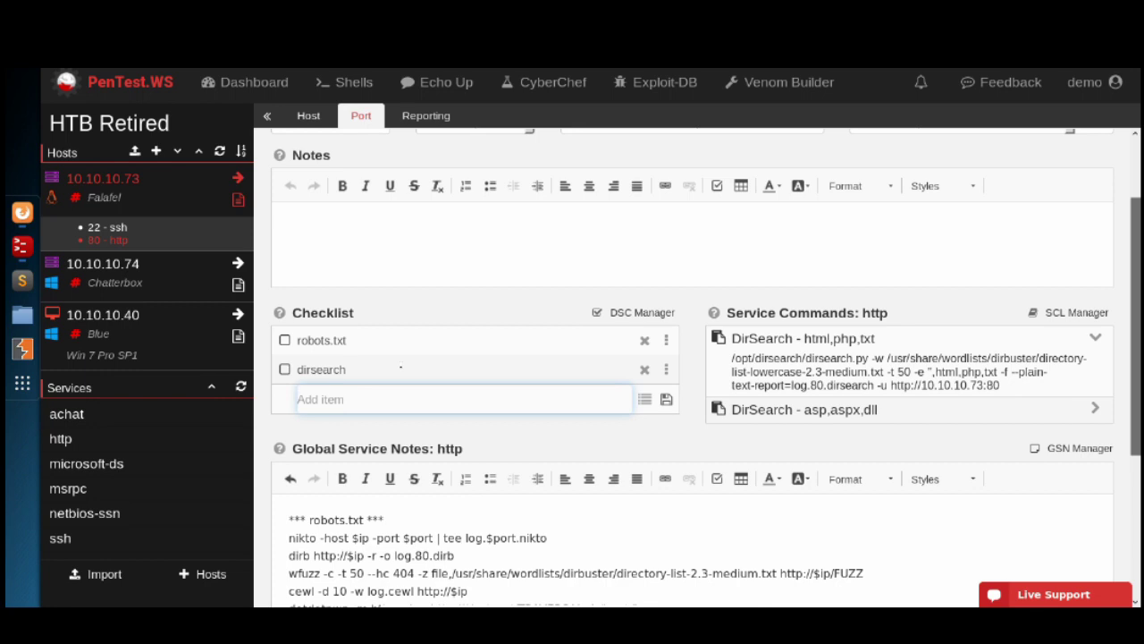
type("nikto")
key("Return")
left_click(696, 337)
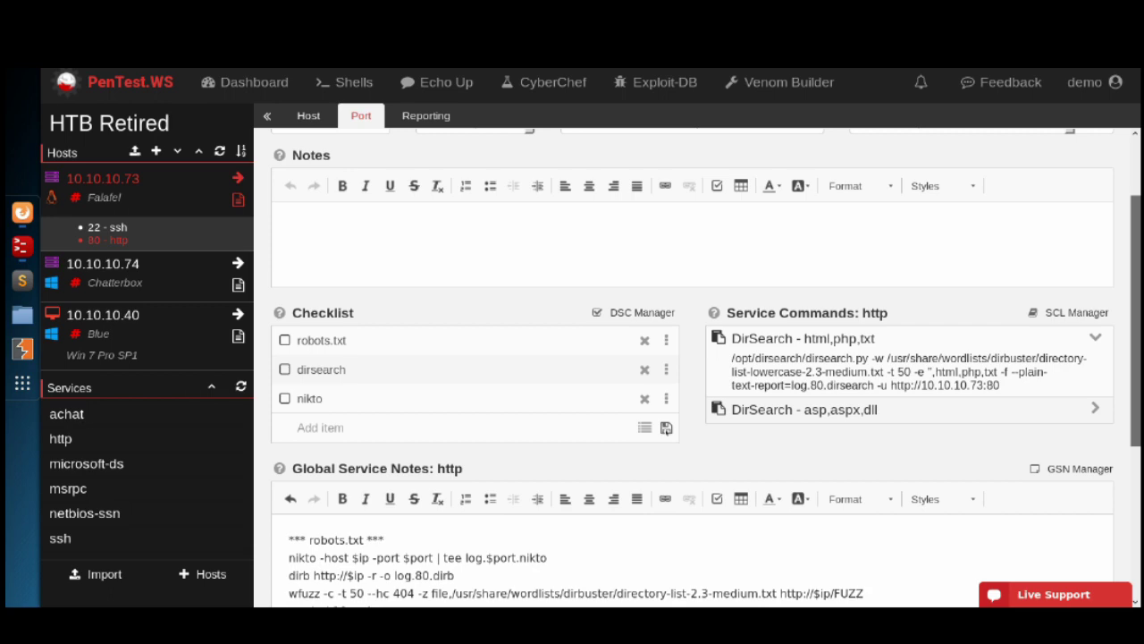
- Save the checklist as the http default, then tick robots.txt and dirsearch
left_click(666, 429)
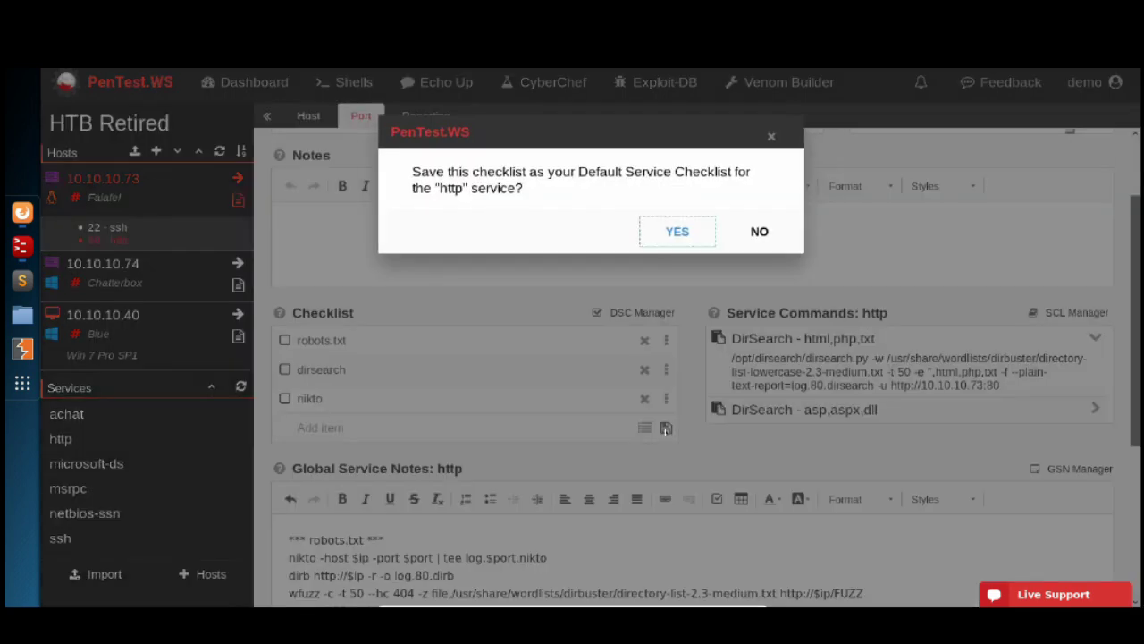
left_click(673, 232)
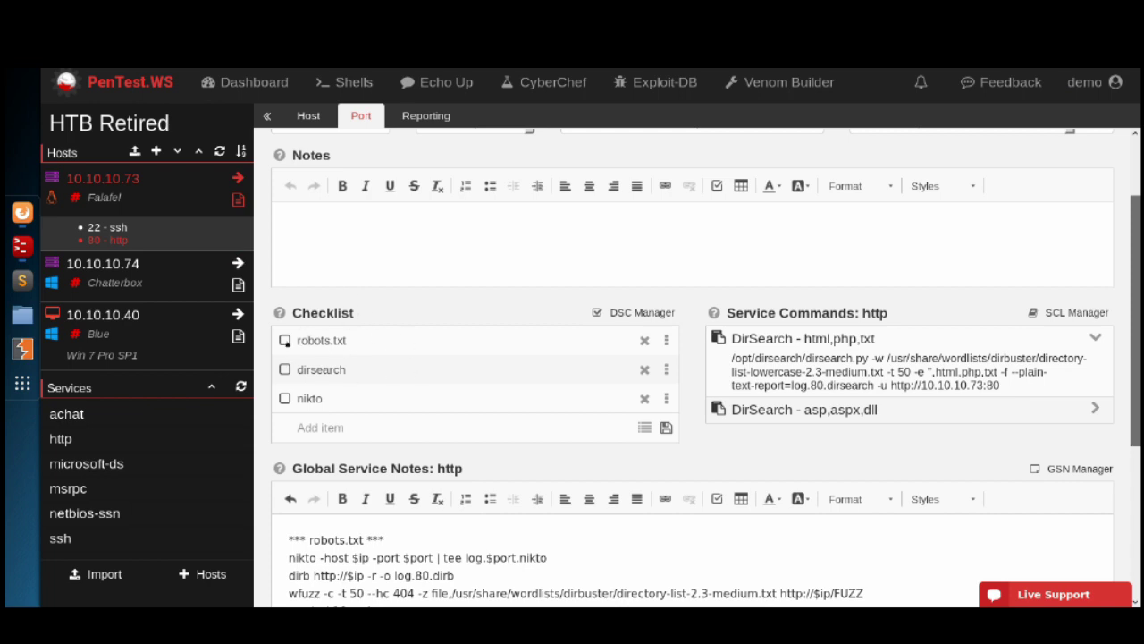
left_click(284, 340)
left_click(284, 369)
- Untick both items and view the http default in the DSC Manager
left_click(284, 369)
left_click(284, 340)
left_click(629, 313)
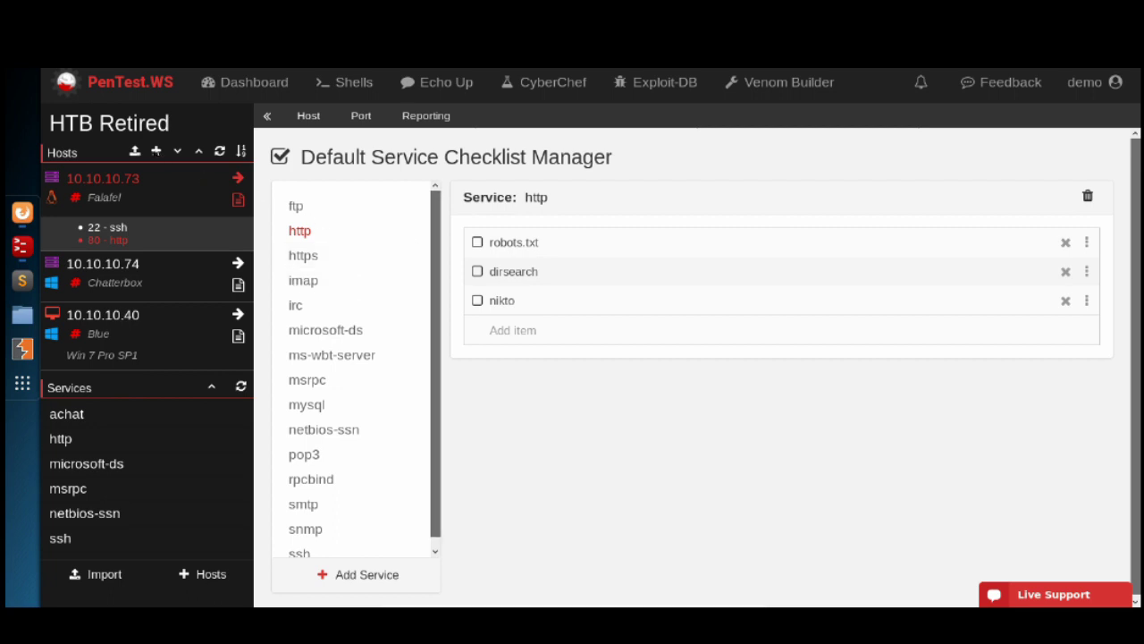
- Add host 10.10.10.48 labelled Mirai as a Linux server
left_click(156, 150)
type("10.10.10.48")
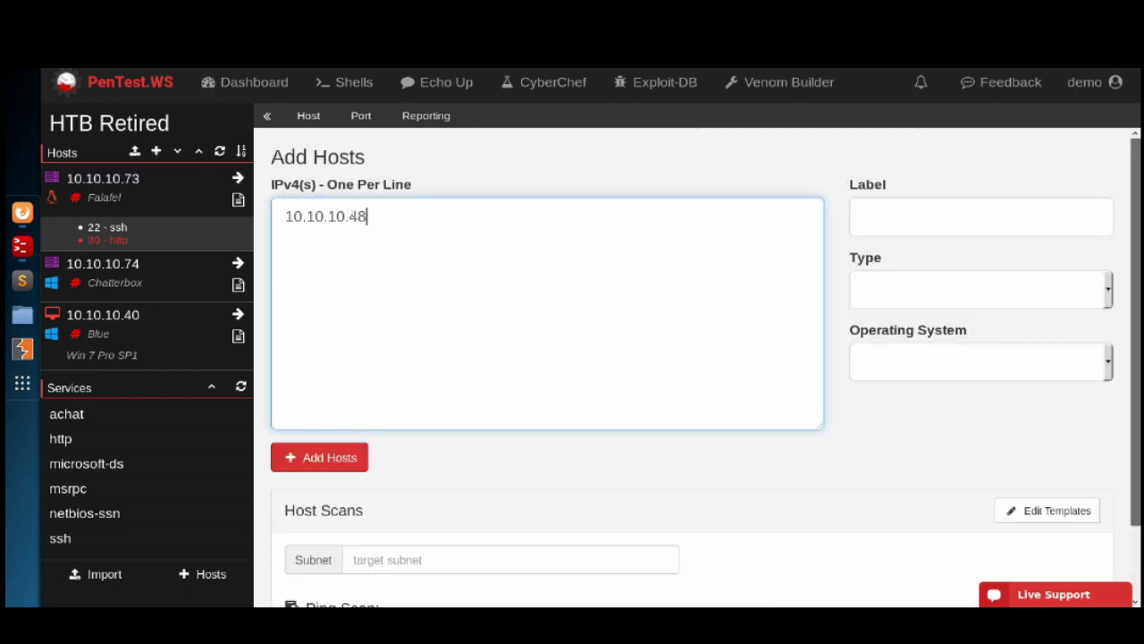
left_click(879, 215)
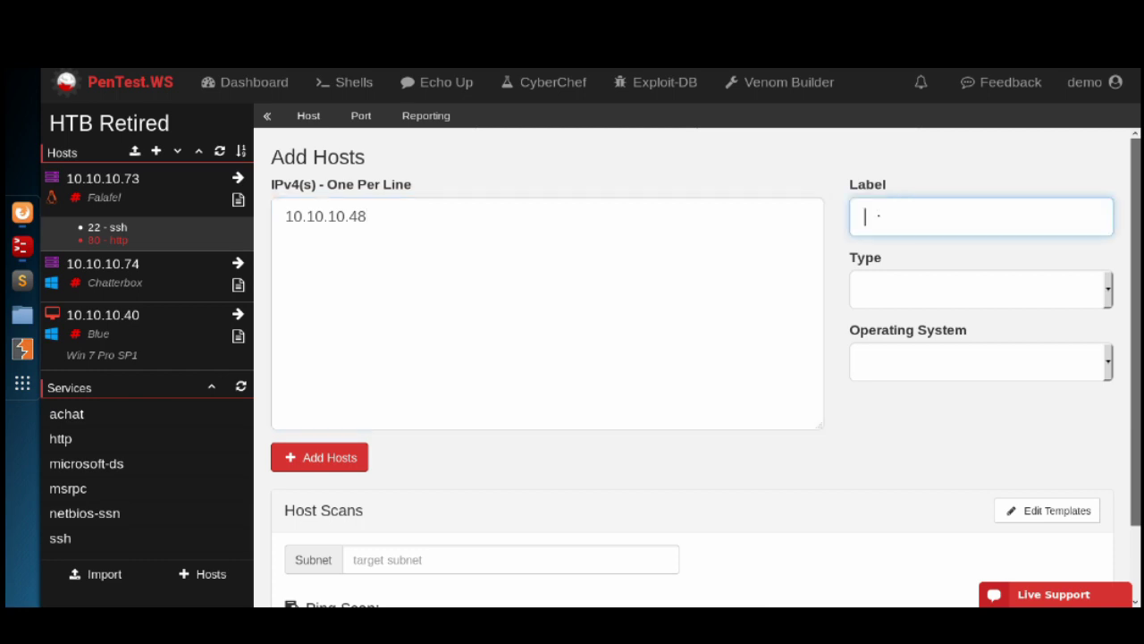
type("Mirai")
key("Tab")
key("s")
key("Tab")
key("l")
key("Tab")
key("Return")
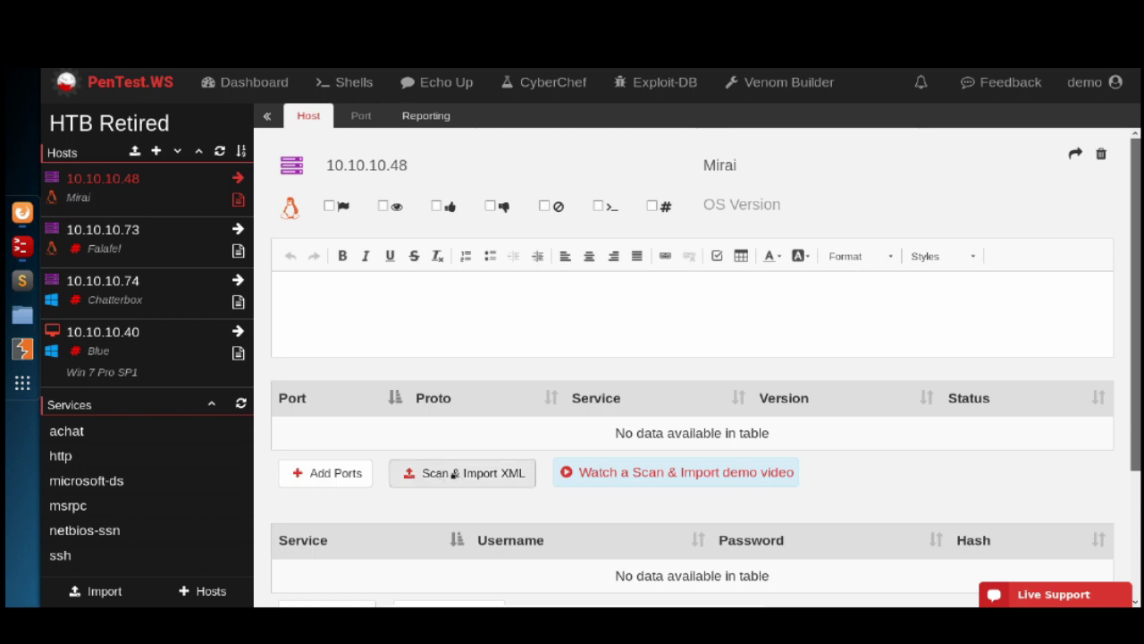
- Copy the TCP Top 1000 nmap command and run the scan in a terminal
left_click(454, 474)
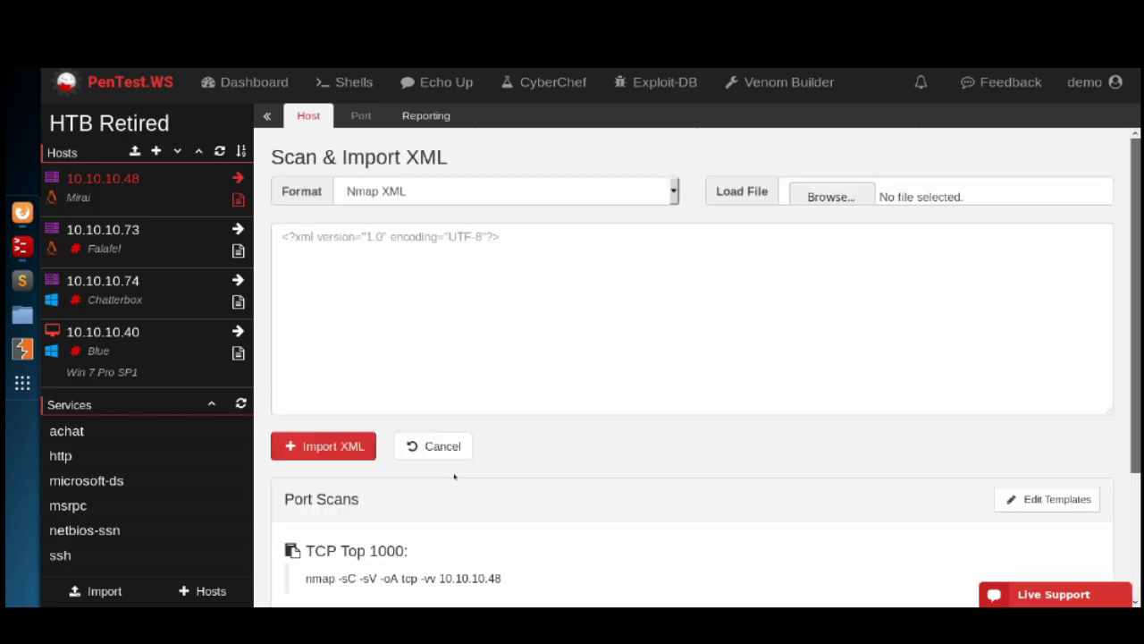
left_click(292, 550)
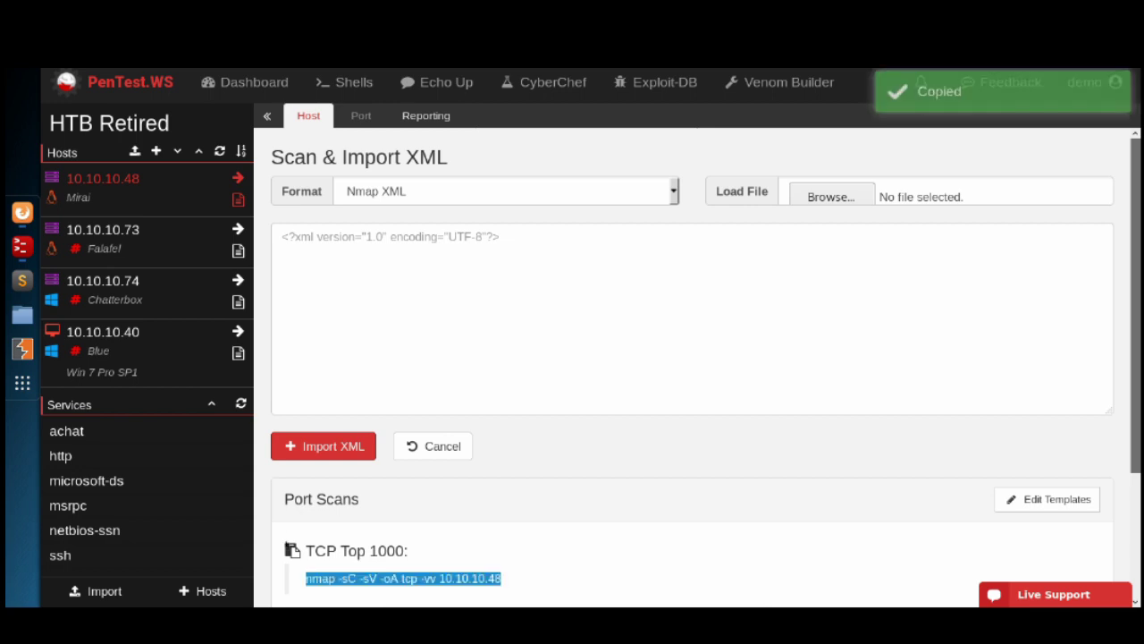
left_click(22, 246)
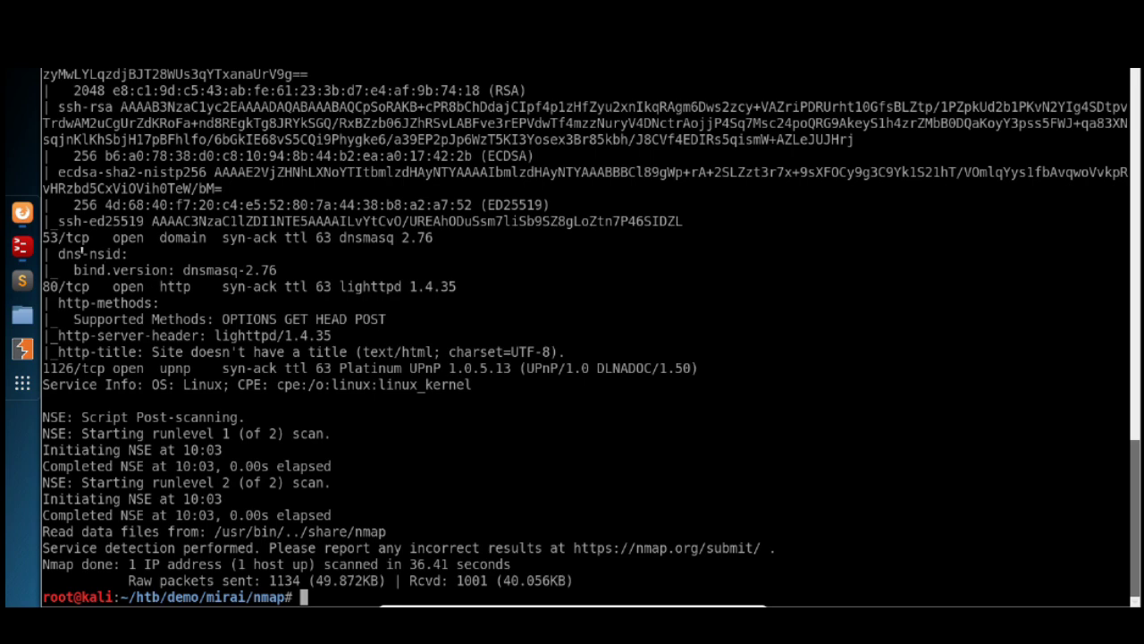
left_click(23, 212)
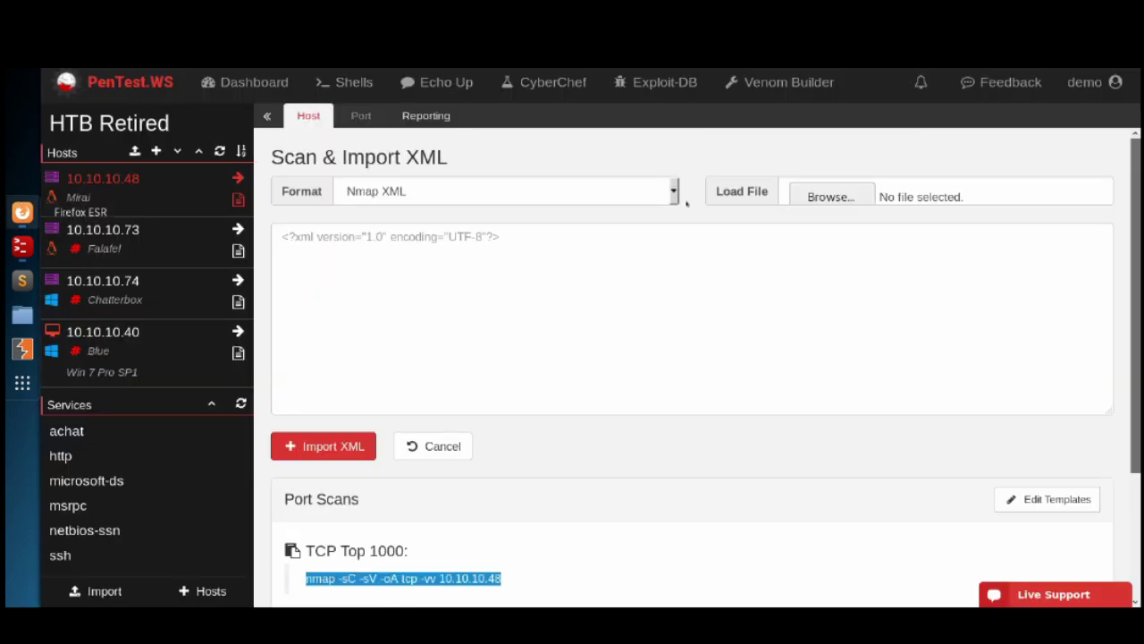
- Import tcp.xml from the mirai folder as the Nmap XML scan
left_click(811, 197)
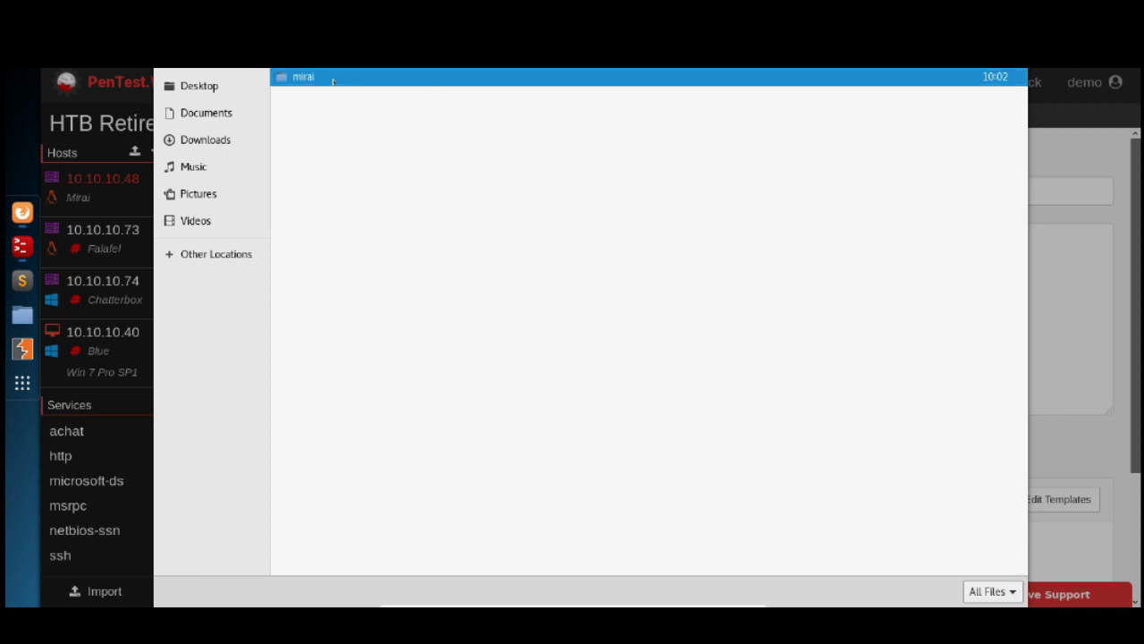
double_click(333, 81)
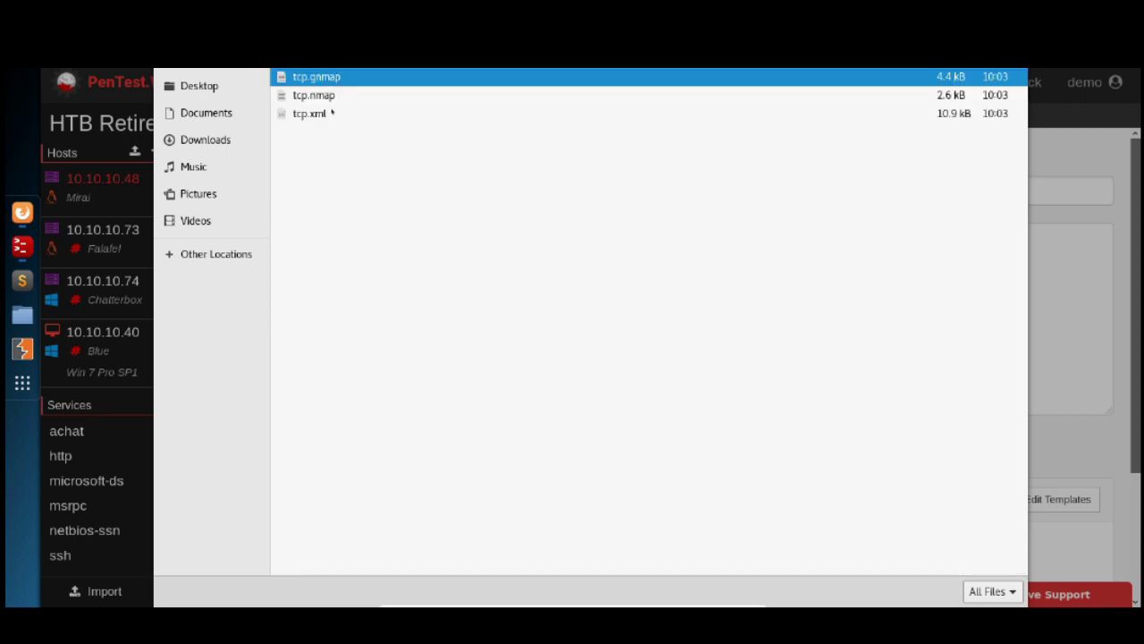
left_click(335, 114)
double_click(336, 115)
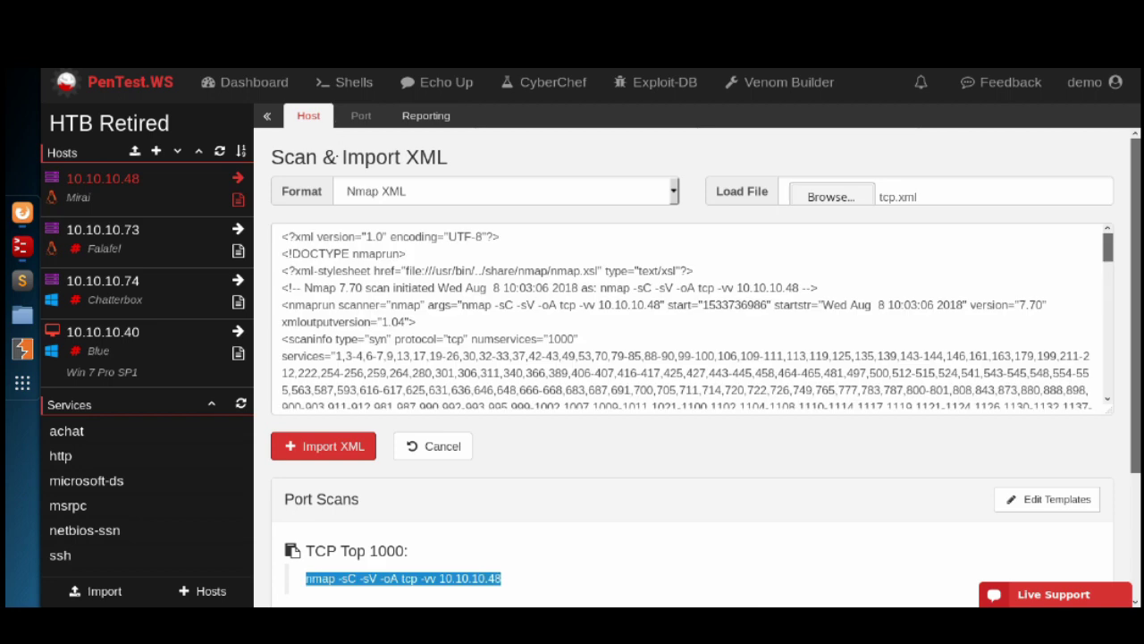
left_click(332, 445)
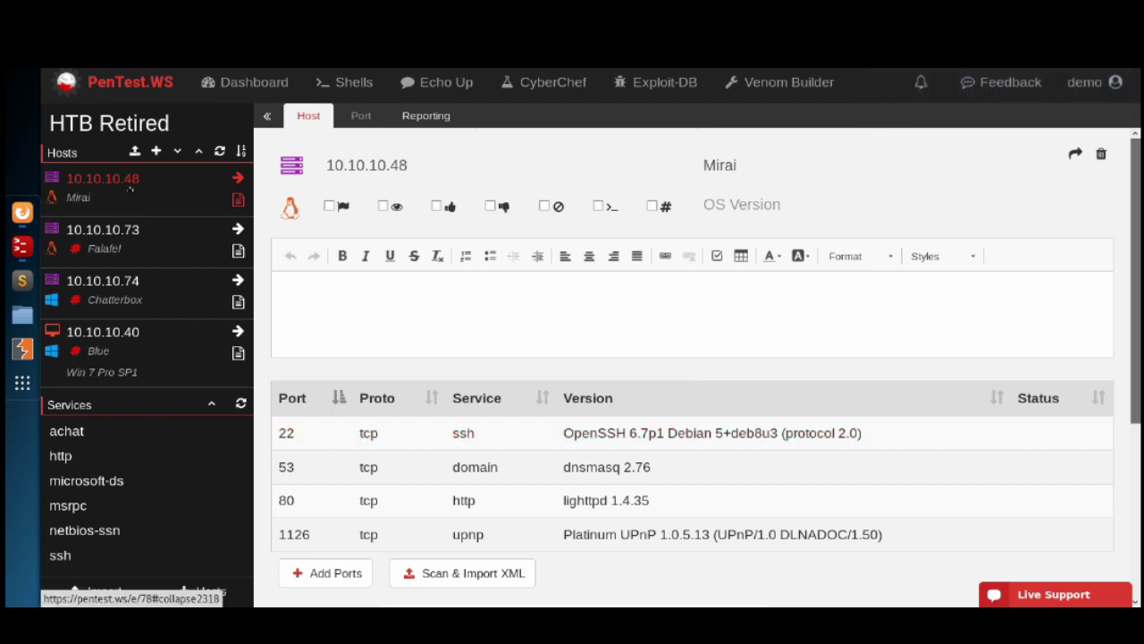
- Open port 80 http under 10.10.10.48 and review its pre-filled checklist and Global Service Notes
left_click(131, 186)
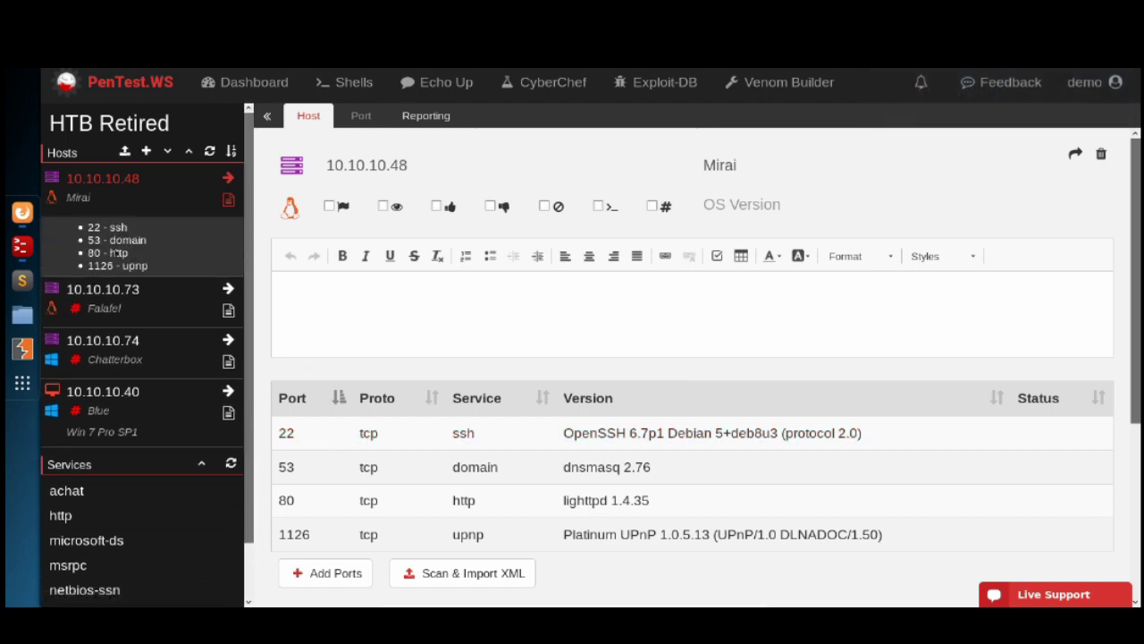
left_click(116, 253)
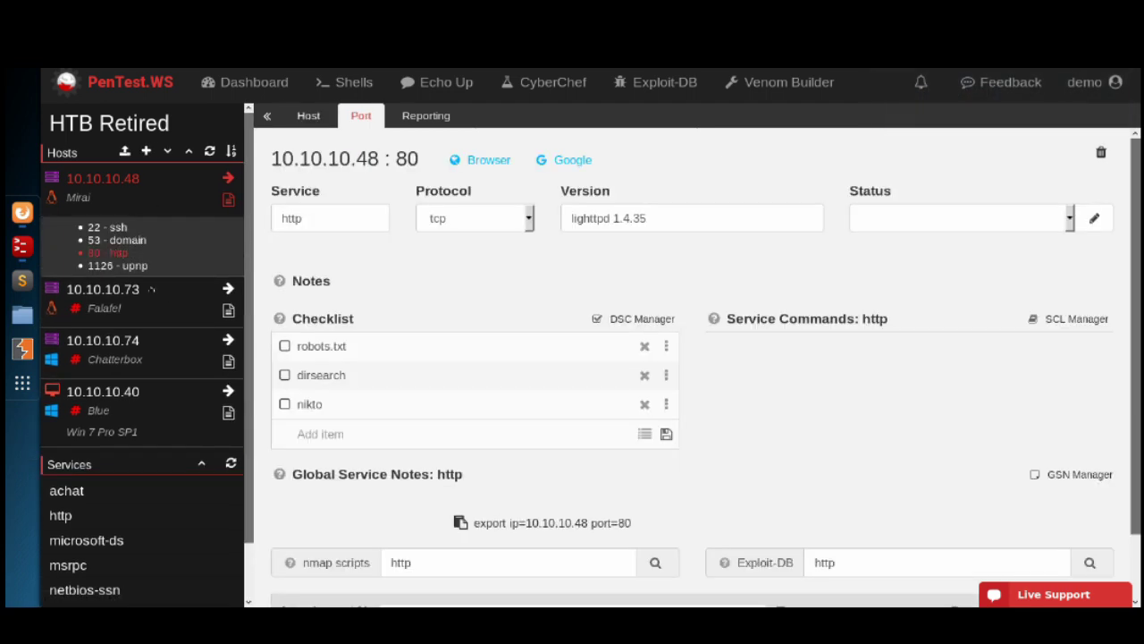
scroll(534, 507, "down", 5)
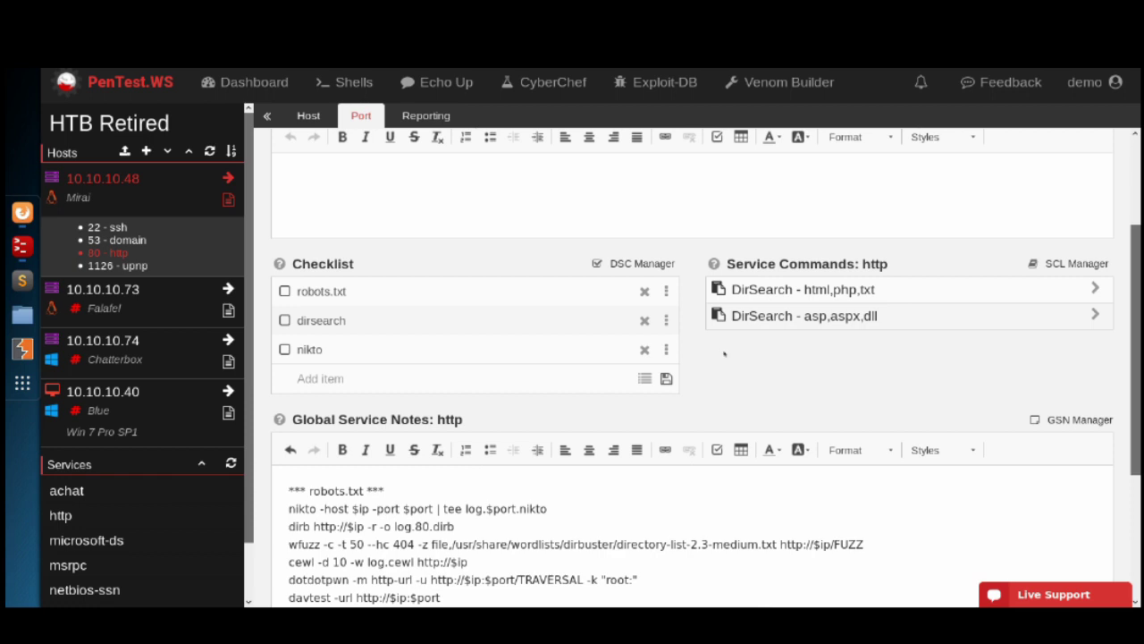
scroll(716, 352, "down", 3)
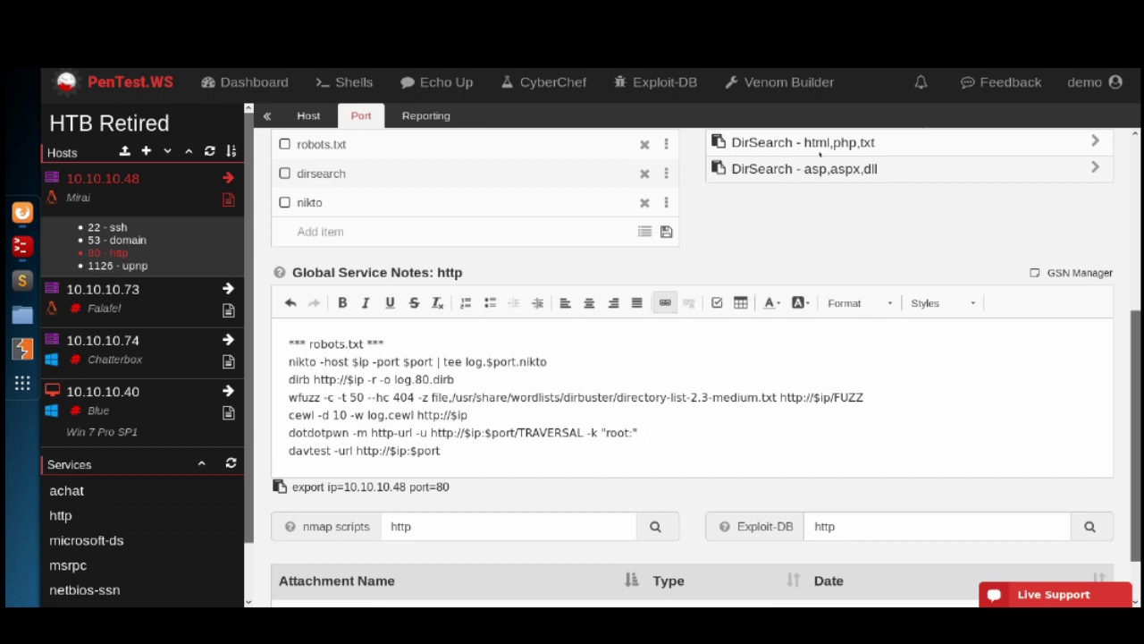
scroll(766, 208, "up", 2)
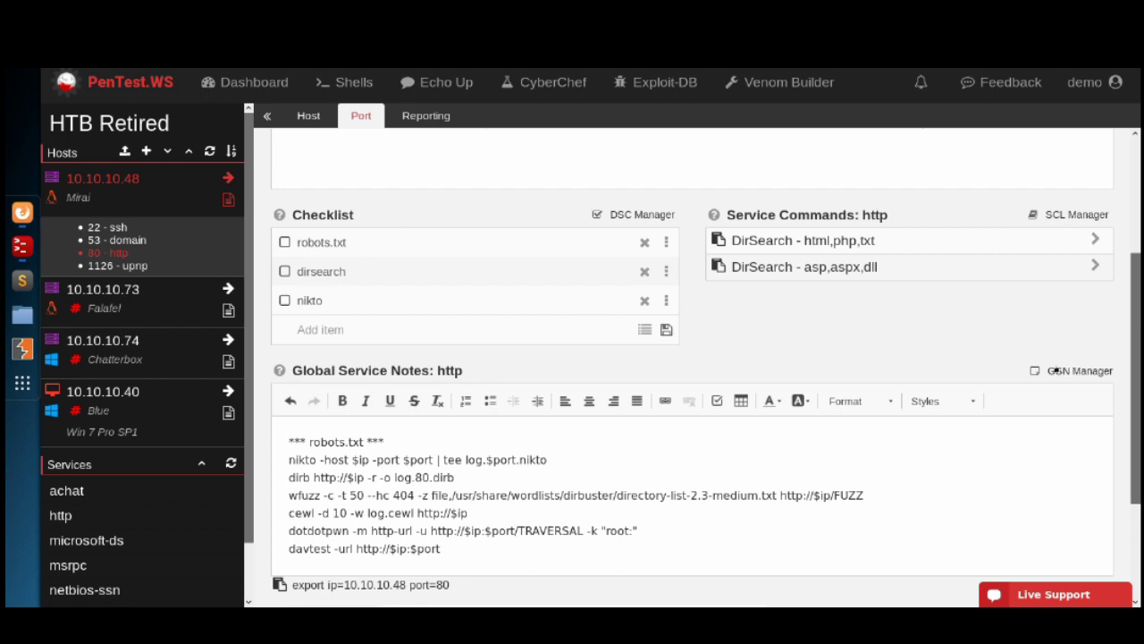
left_click(1068, 370)
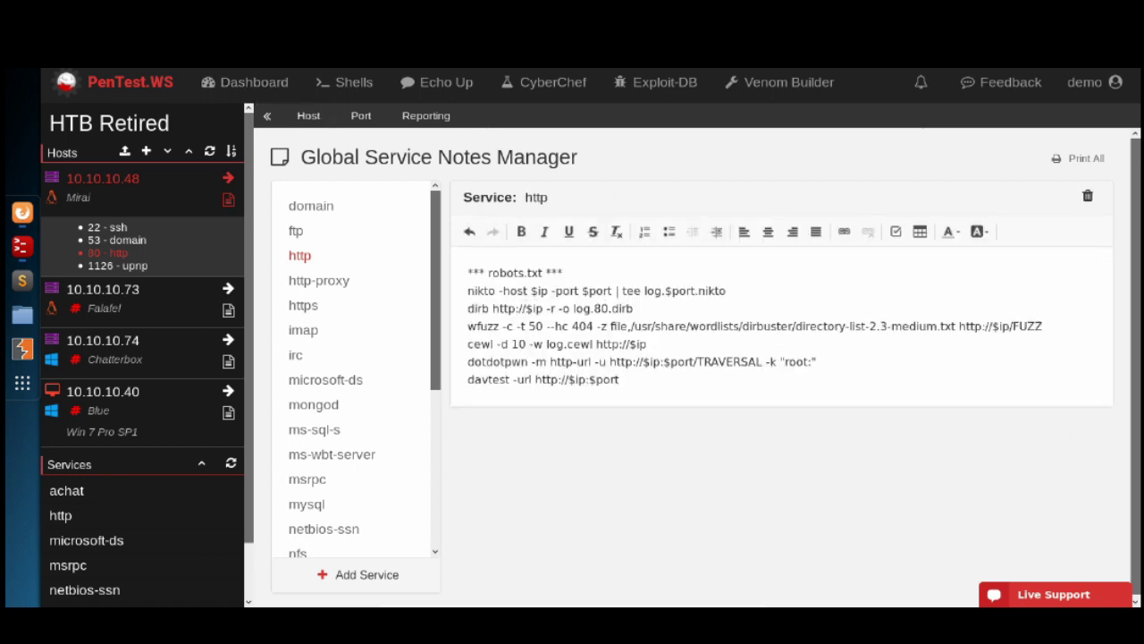
left_click(360, 115)
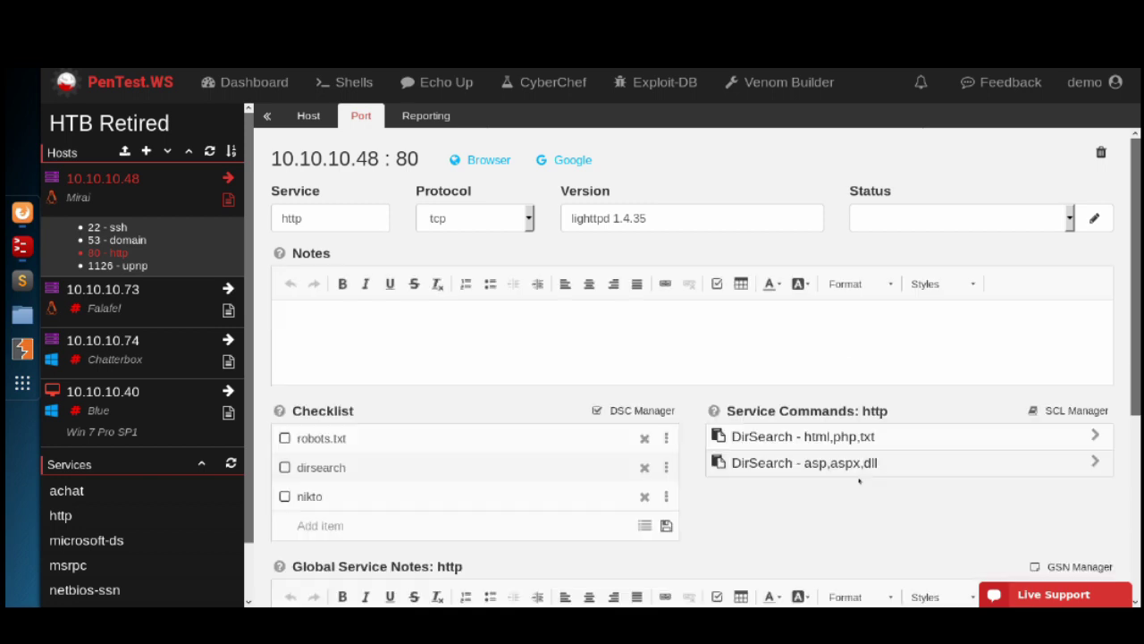
left_click(1075, 412)
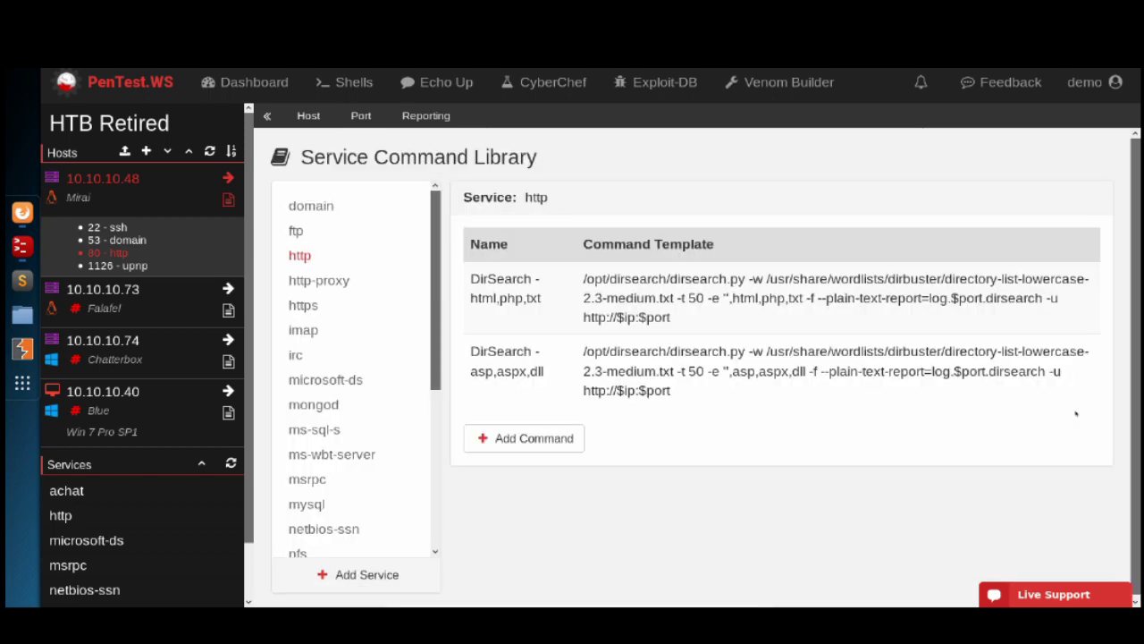
left_click(362, 117)
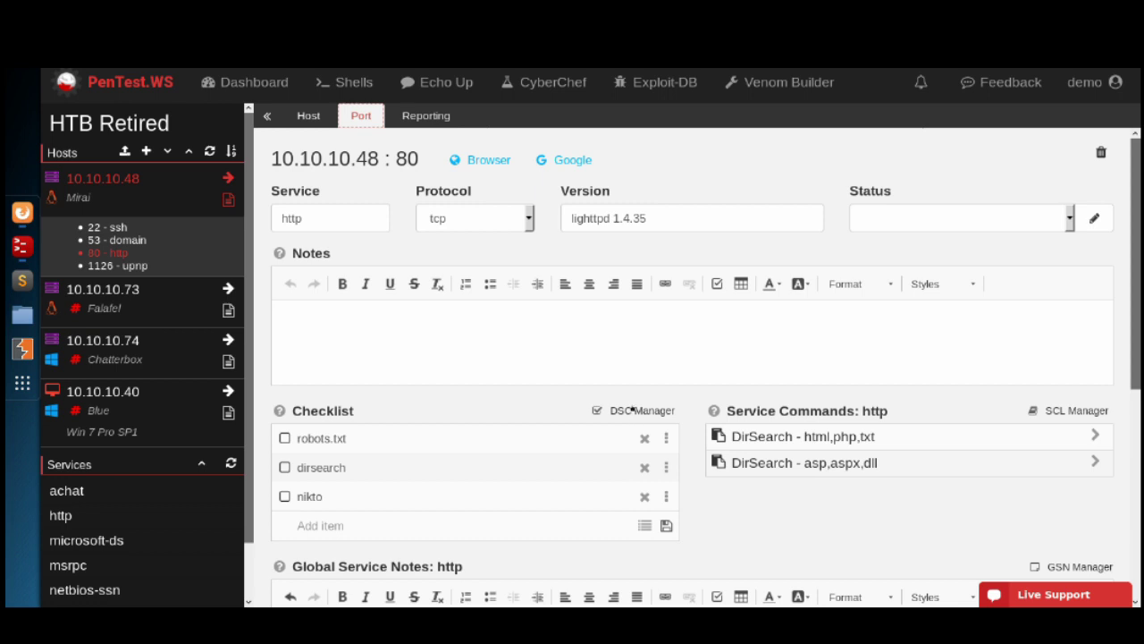
left_click(633, 410)
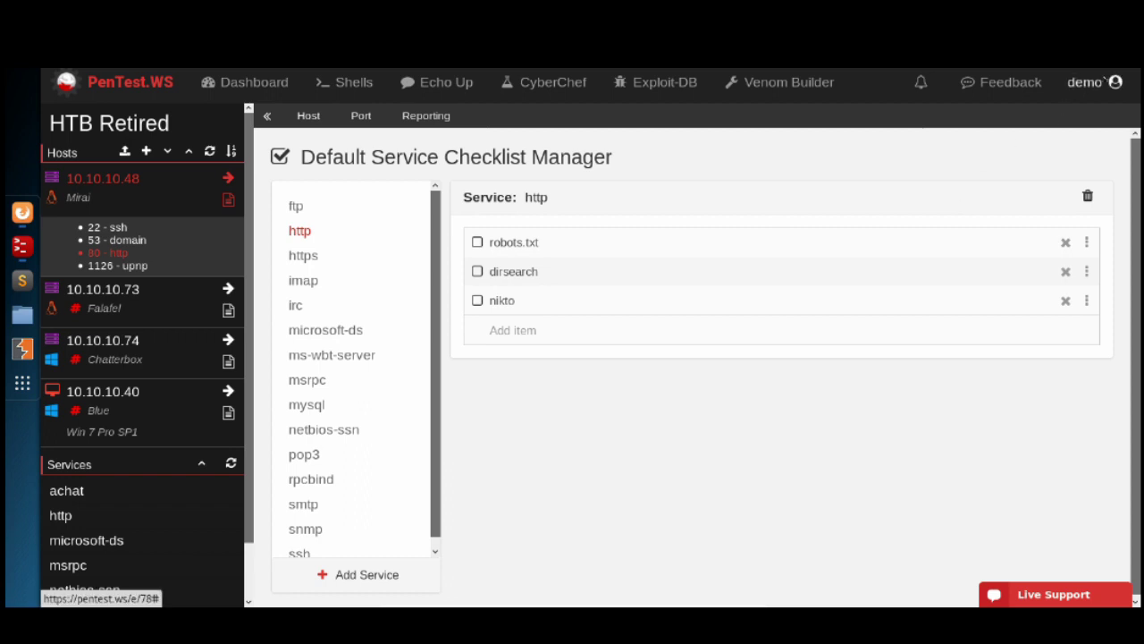
left_click(1086, 82)
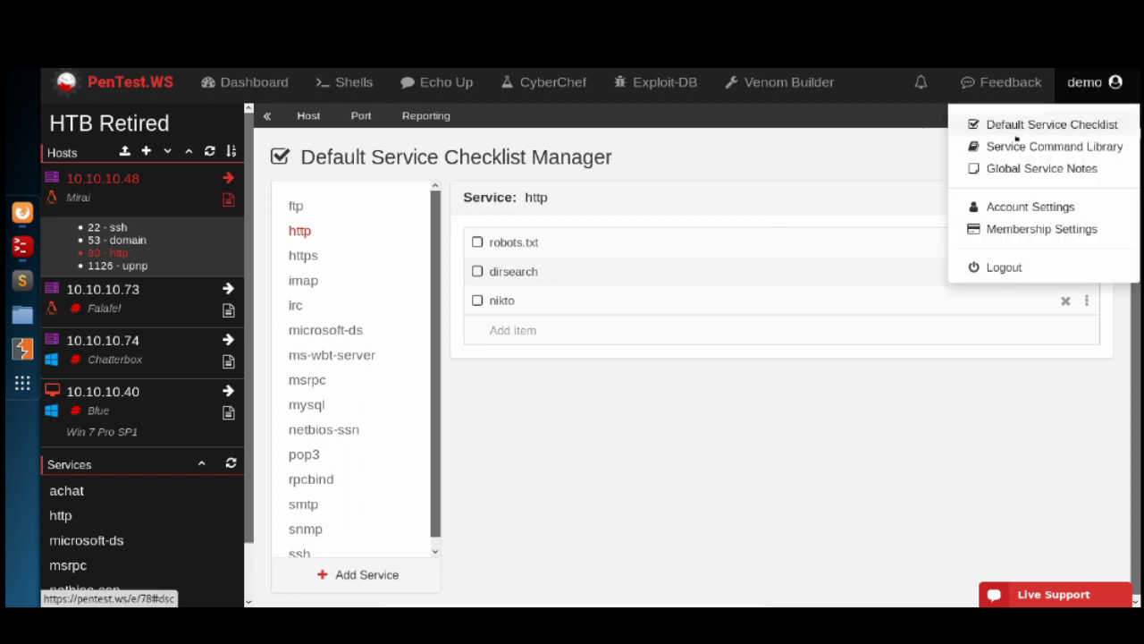
left_click(1009, 146)
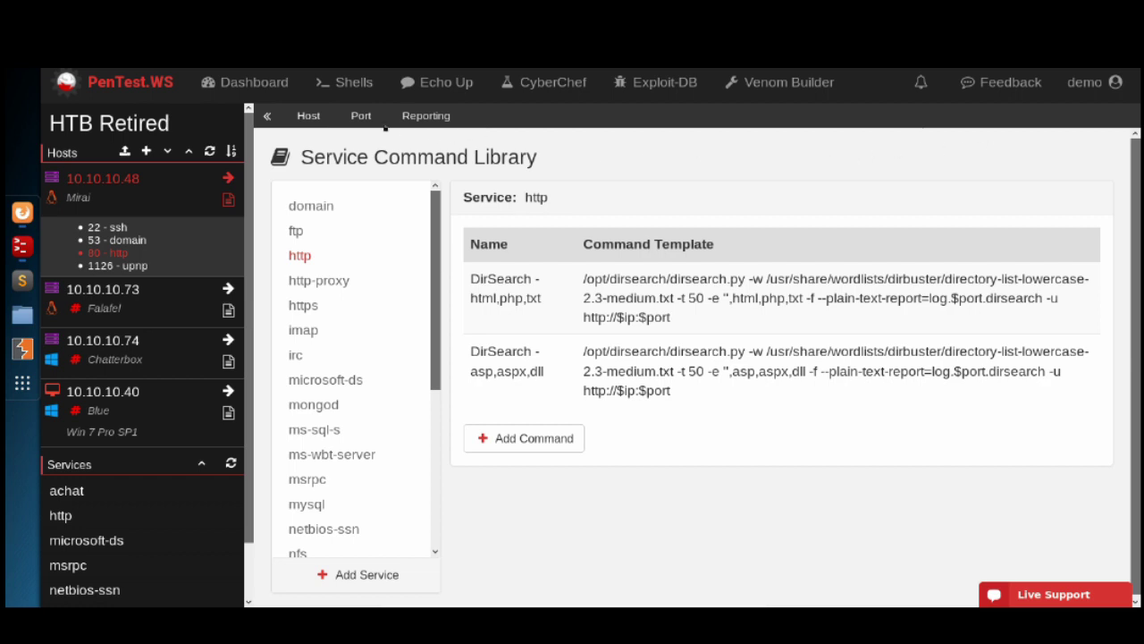
left_click(360, 116)
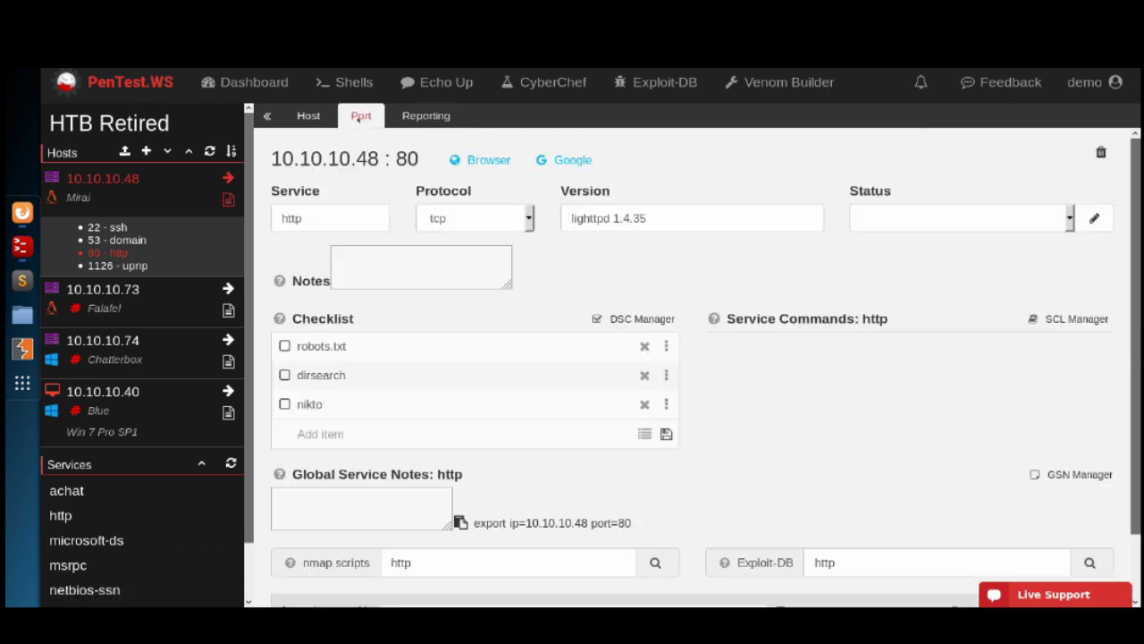